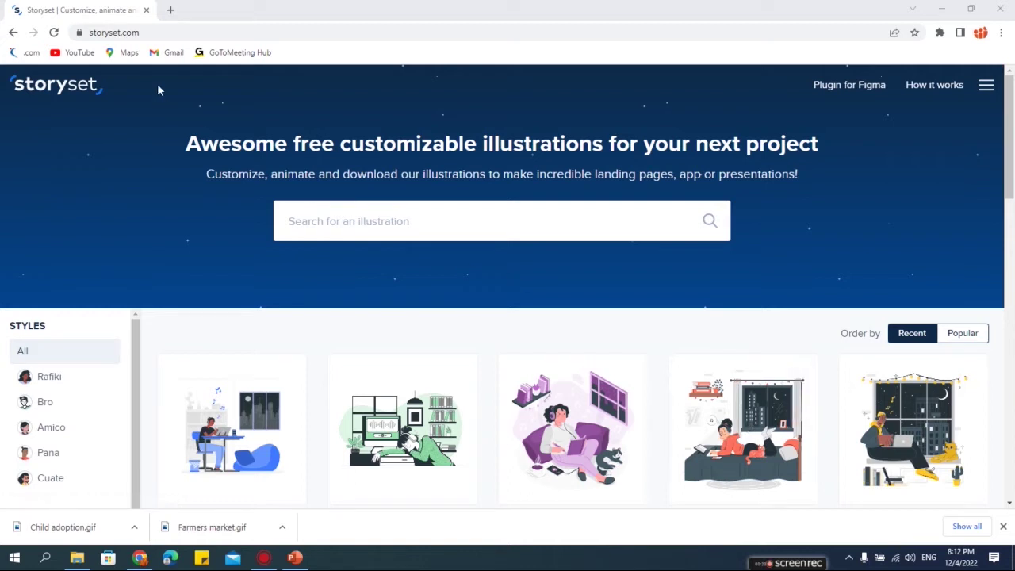
{"action": "left_click", "coordinate": [157, 33]}
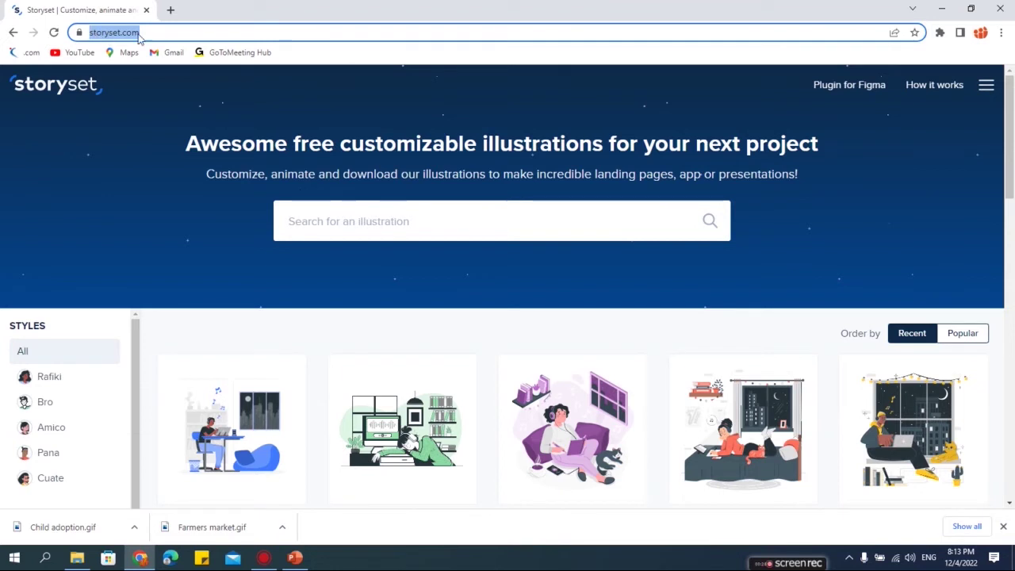
{"action": "left_click", "coordinate": [329, 86]}
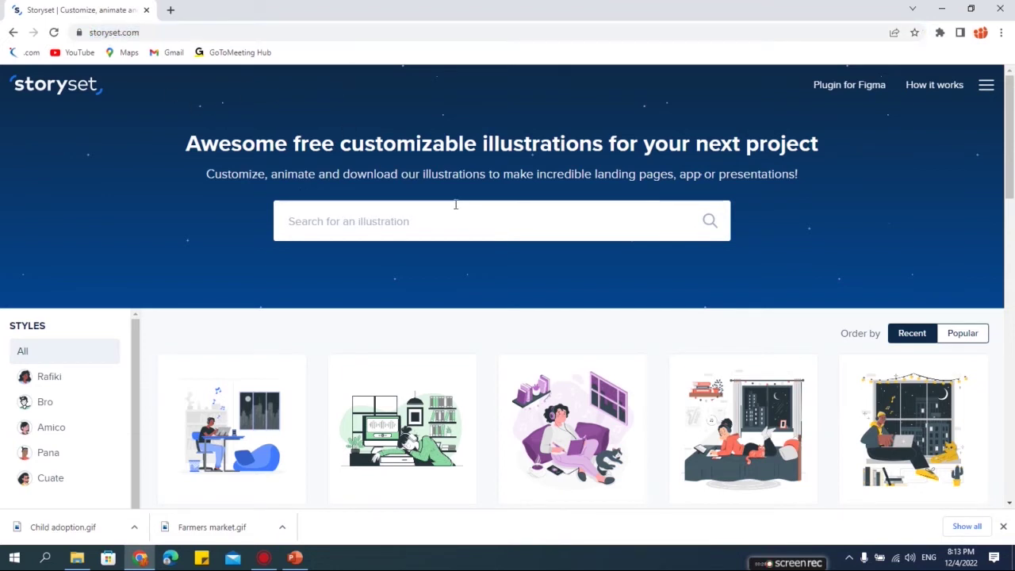
{"action": "left_click_drag", "start_coordinate": [483, 142], "coordinate": [603, 145]}
{"action": "left_click", "coordinate": [448, 301]}
Browse the recent illustrations in the Storyset gallery and return to the start of the page
{"action": "scroll", "coordinate": [633, 318], "scroll_direction": "down", "scroll_amount": 3}
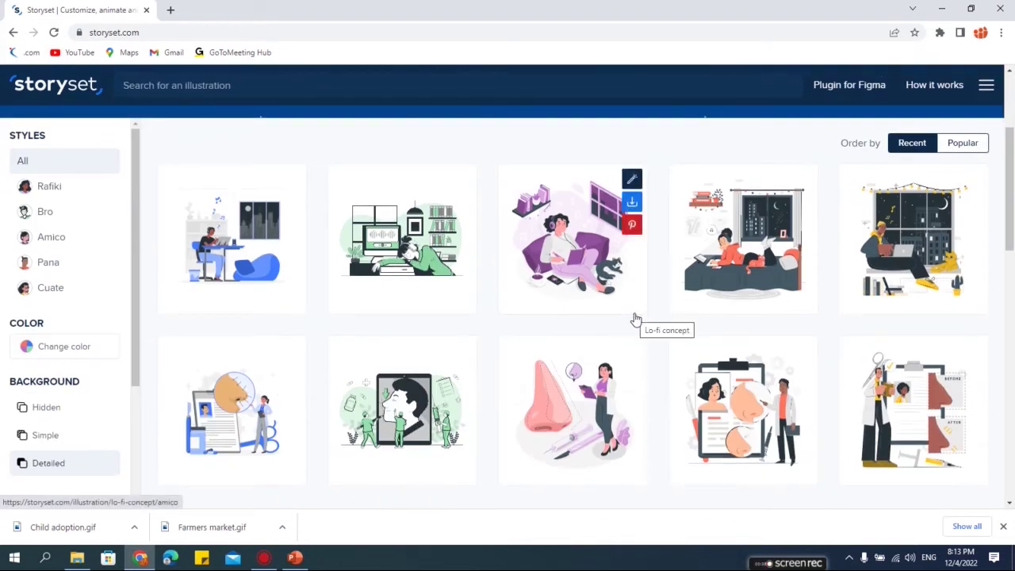
{"action": "scroll", "coordinate": [634, 318], "scroll_direction": "down", "scroll_amount": 3}
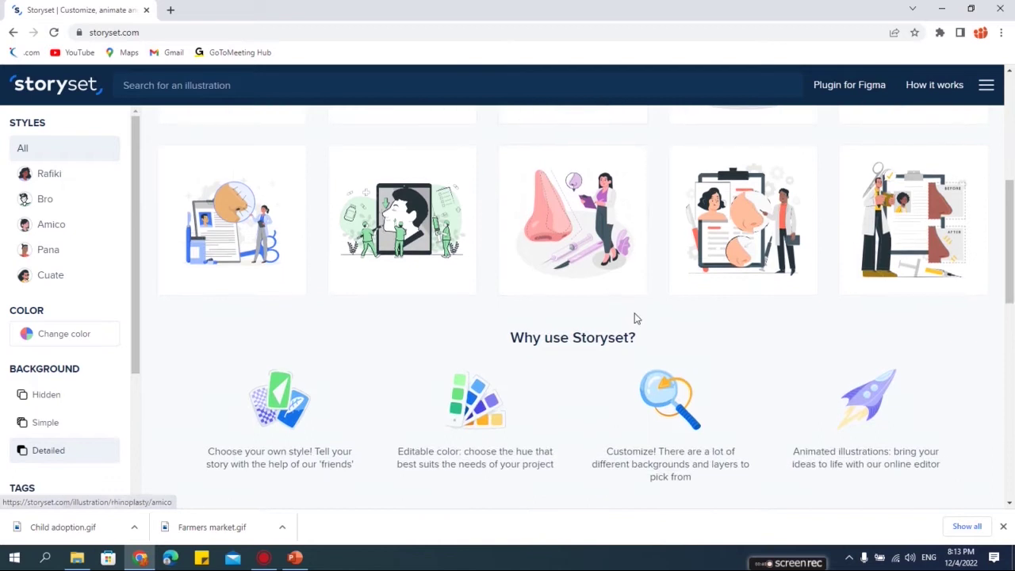
{"action": "scroll", "coordinate": [635, 318], "scroll_direction": "down", "scroll_amount": 5}
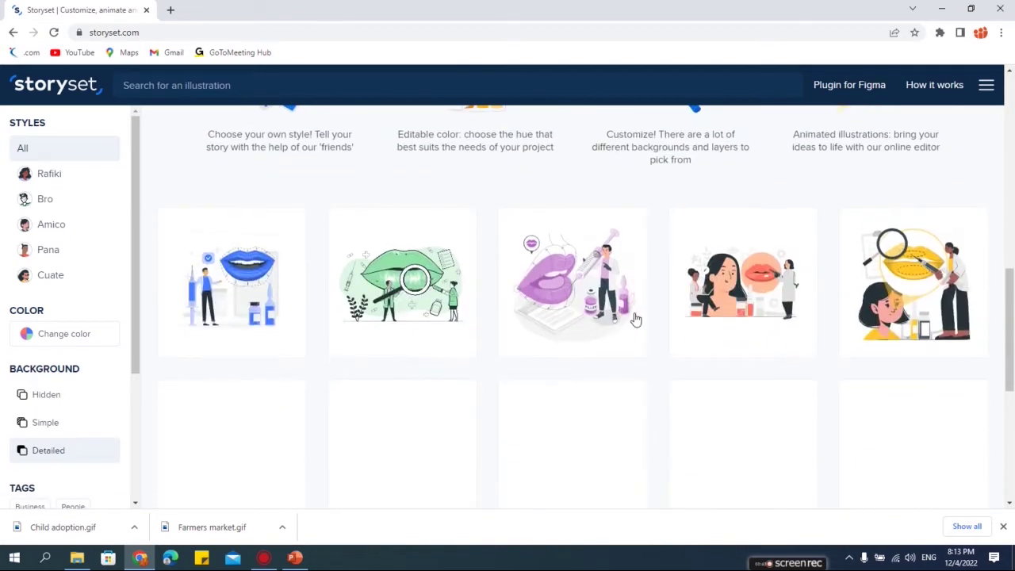
{"action": "scroll", "coordinate": [635, 318], "scroll_direction": "down", "scroll_amount": 4}
{"action": "mouse_move", "coordinate": [634, 318]}
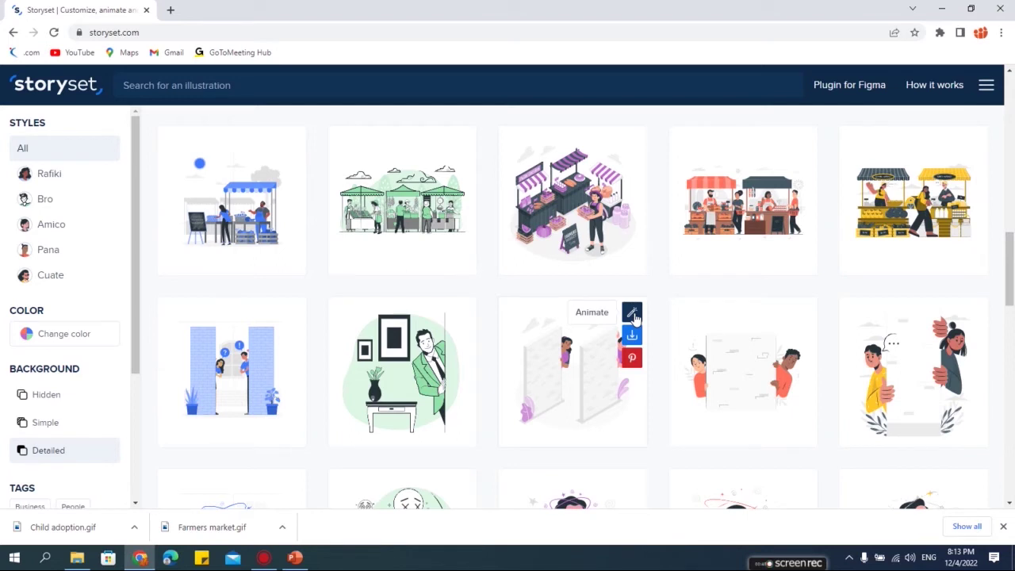
{"action": "scroll", "coordinate": [634, 318], "scroll_direction": "down", "scroll_amount": 4}
{"action": "scroll", "coordinate": [635, 318], "scroll_direction": "down", "scroll_amount": 5}
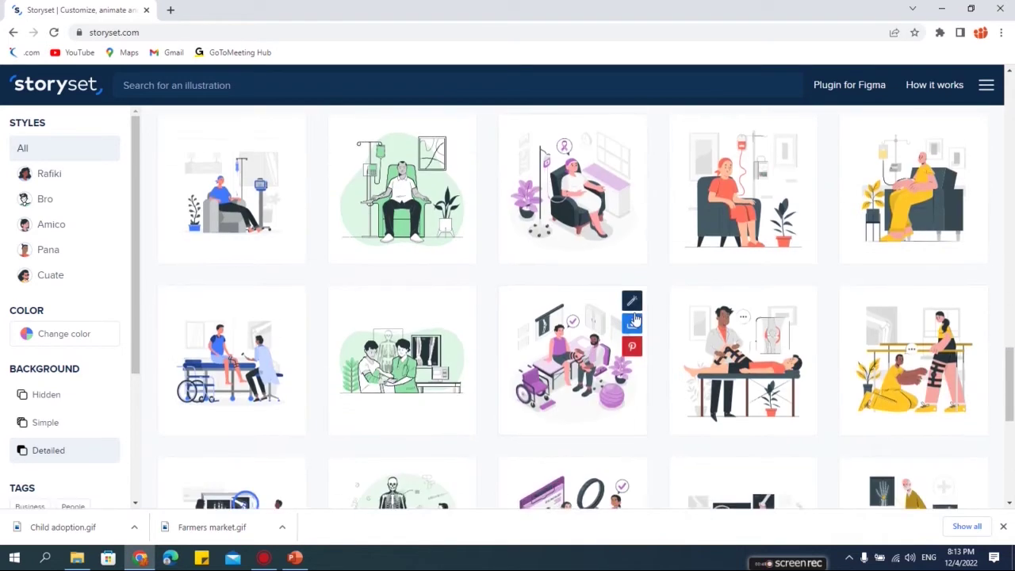
{"action": "scroll", "coordinate": [635, 318], "scroll_direction": "down", "scroll_amount": 6}
{"action": "scroll", "coordinate": [634, 318], "scroll_direction": "down", "scroll_amount": 4}
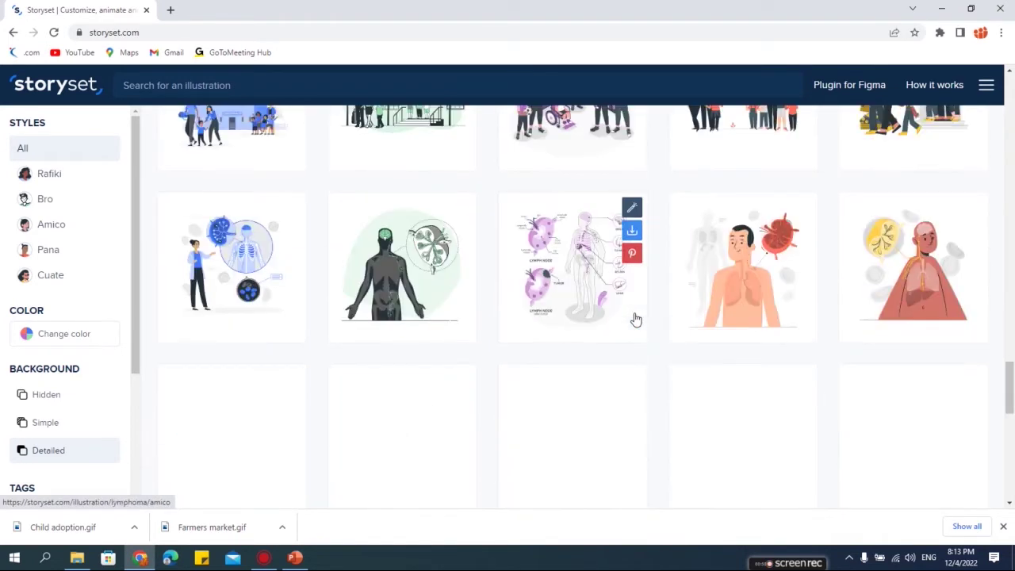
{"action": "scroll", "coordinate": [634, 318], "scroll_direction": "down", "scroll_amount": 3}
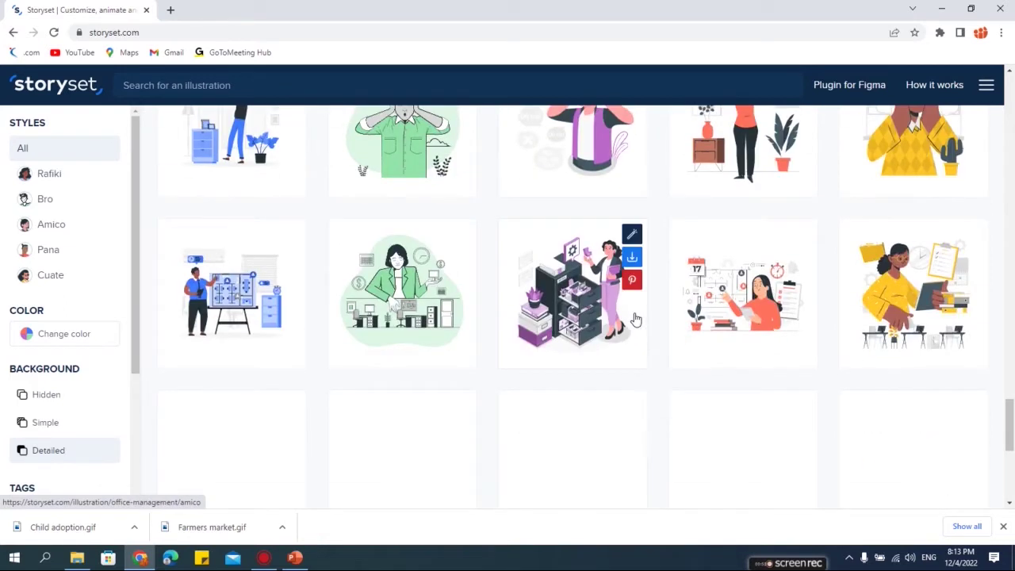
{"action": "scroll", "coordinate": [635, 318], "scroll_direction": "up", "scroll_amount": 3}
{"action": "scroll", "coordinate": [635, 318], "scroll_direction": "up", "scroll_amount": 15}
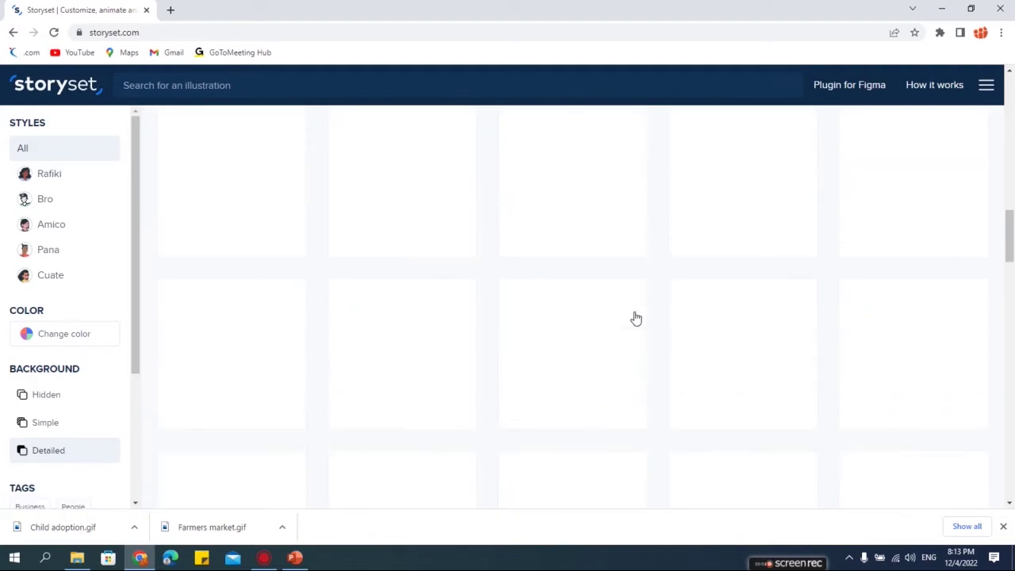
{"action": "scroll", "coordinate": [634, 318], "scroll_direction": "up", "scroll_amount": 1}
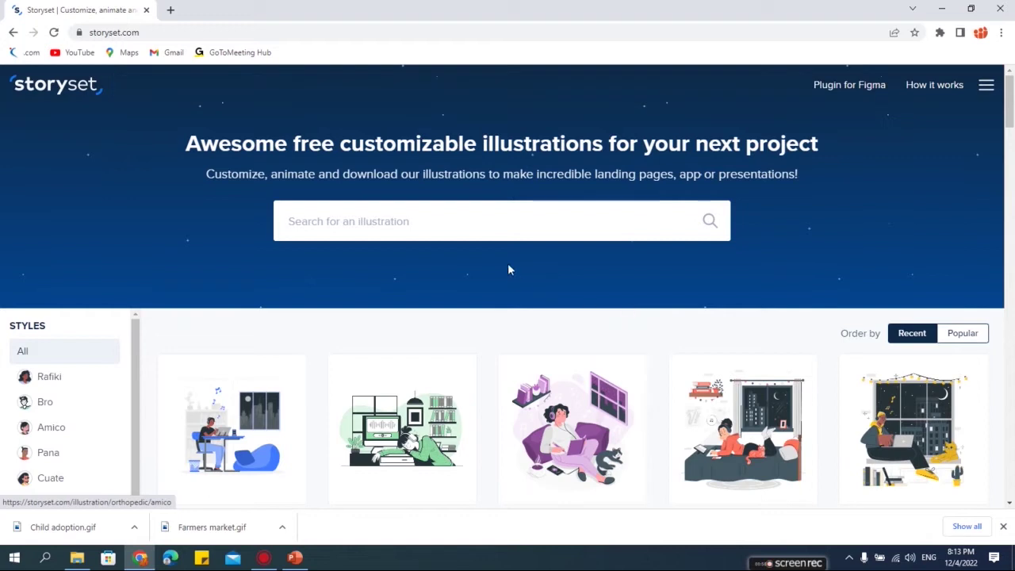
Find the Child adoption illustrations in the gallery and open the yellow Cuate-style version for customization
{"action": "left_click", "coordinate": [399, 222]}
{"action": "scroll", "coordinate": [541, 300], "scroll_direction": "down", "scroll_amount": 4}
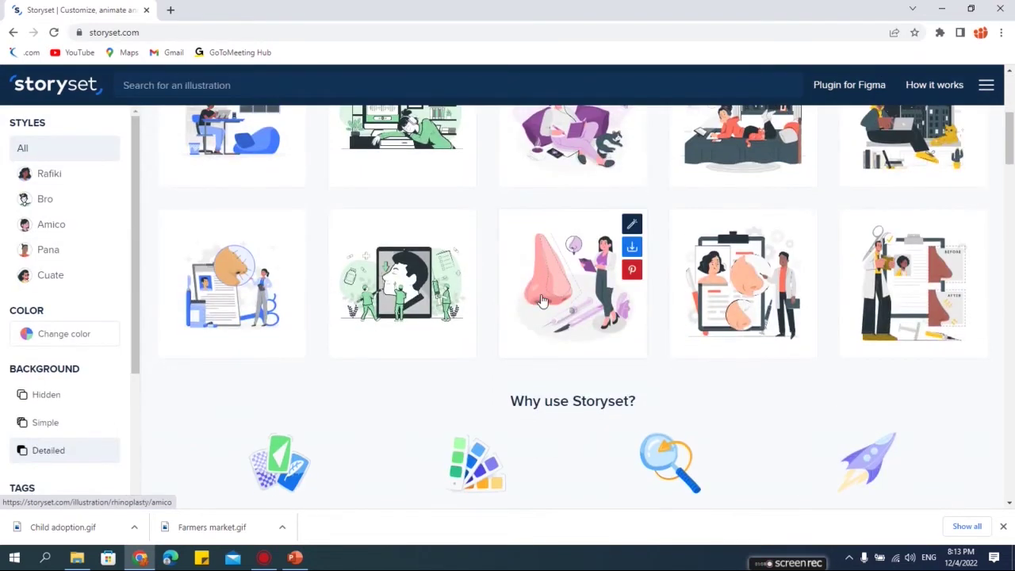
{"action": "scroll", "coordinate": [541, 299], "scroll_direction": "down", "scroll_amount": 2}
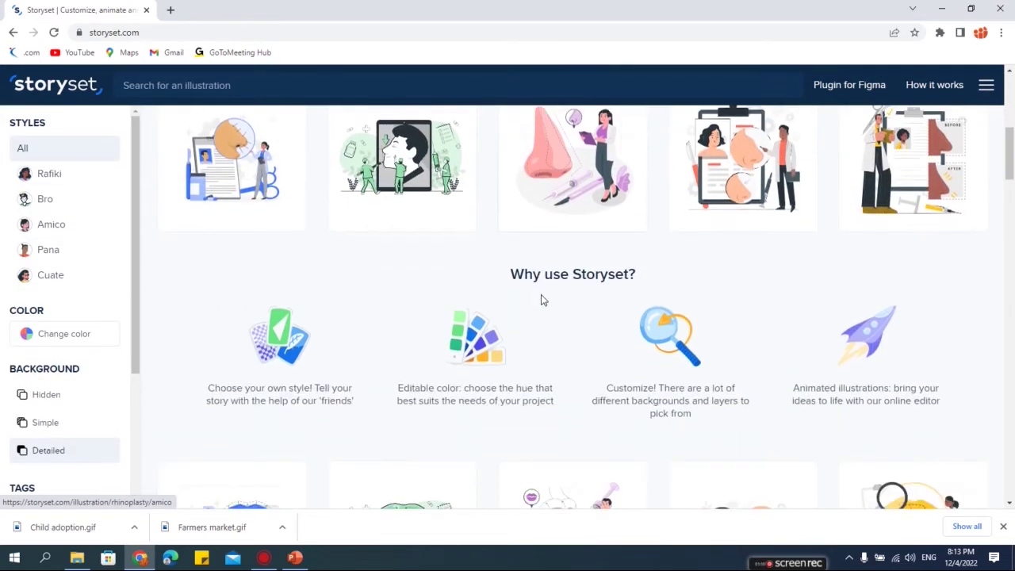
{"action": "scroll", "coordinate": [541, 300], "scroll_direction": "down", "scroll_amount": 2}
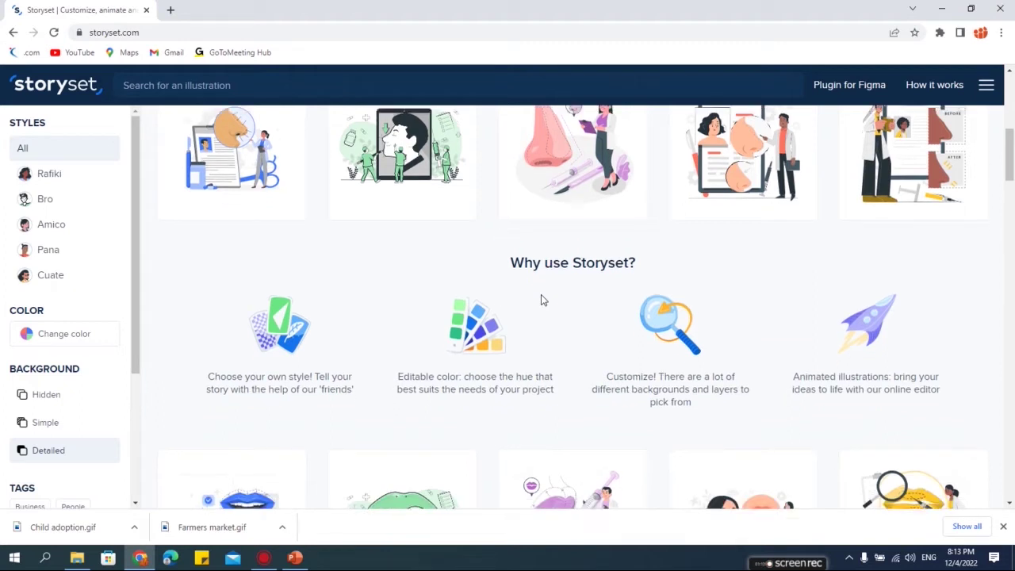
{"action": "scroll", "coordinate": [542, 300], "scroll_direction": "up", "scroll_amount": 8}
{"action": "scroll", "coordinate": [541, 300], "scroll_direction": "down", "scroll_amount": 10}
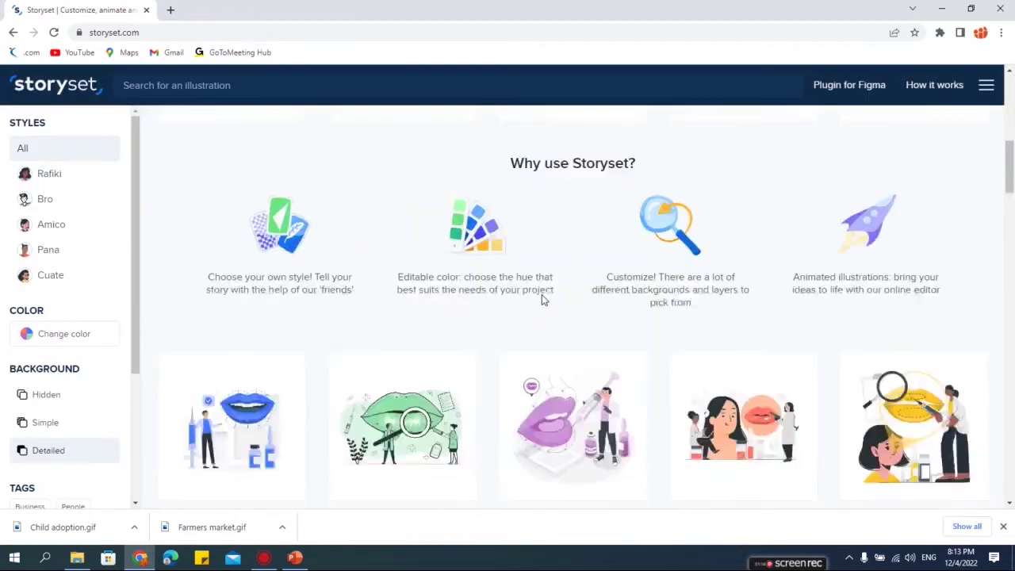
{"action": "scroll", "coordinate": [627, 356], "scroll_direction": "down", "scroll_amount": 10}
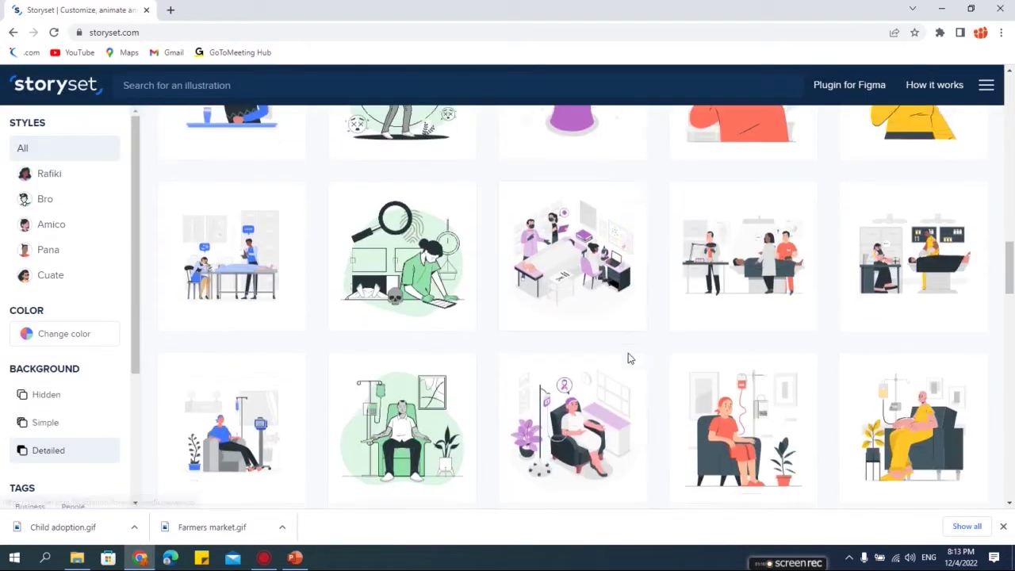
{"action": "scroll", "coordinate": [627, 359], "scroll_direction": "down", "scroll_amount": 10}
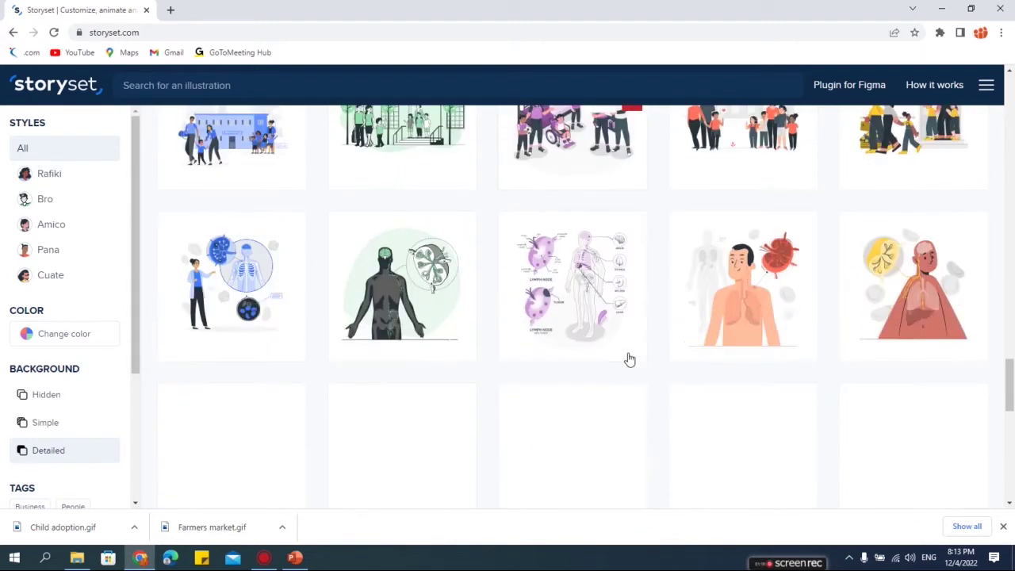
{"action": "scroll", "coordinate": [628, 359], "scroll_direction": "down", "scroll_amount": 7}
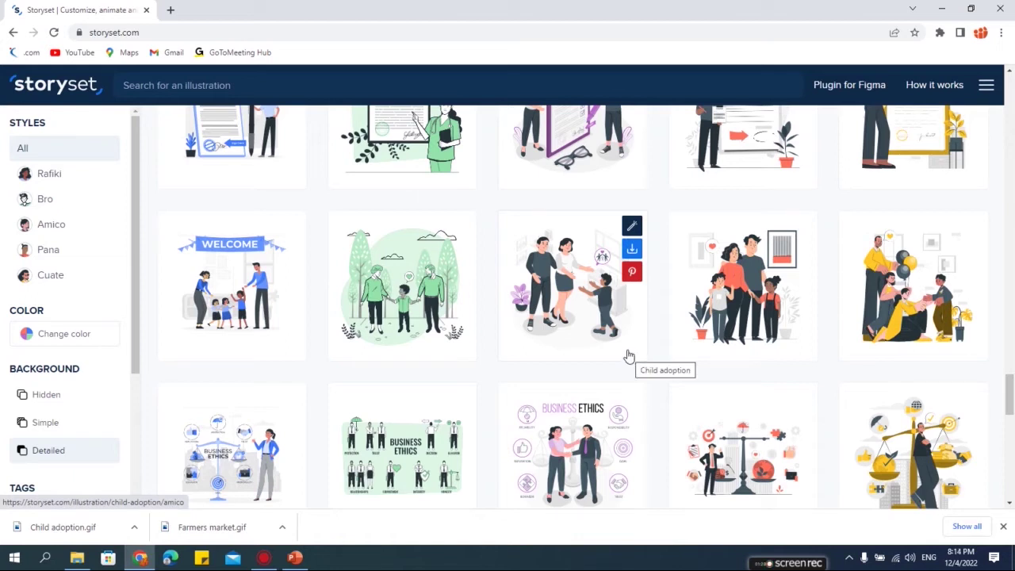
{"action": "left_click", "coordinate": [900, 290]}
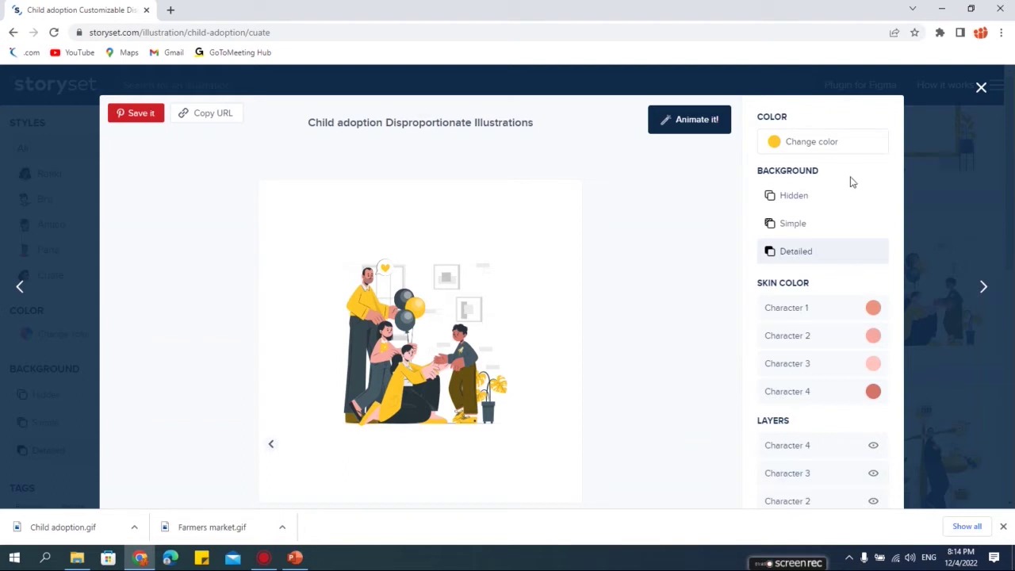
Try preset main colors on the illustration: red, yellow, lime, light green, light blue and blue, ending with red
{"action": "left_click", "coordinate": [807, 148]}
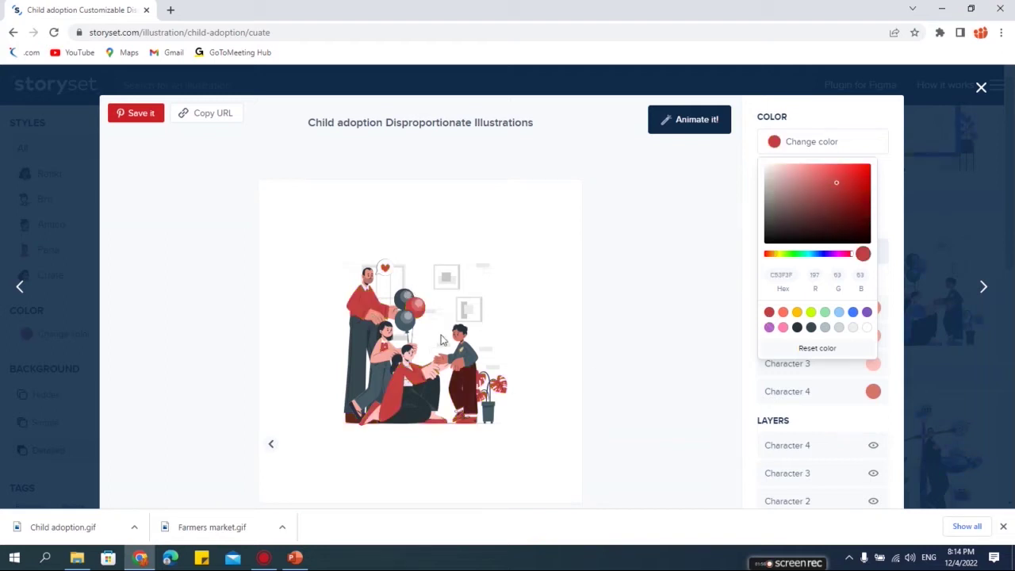
{"action": "left_click", "coordinate": [797, 312]}
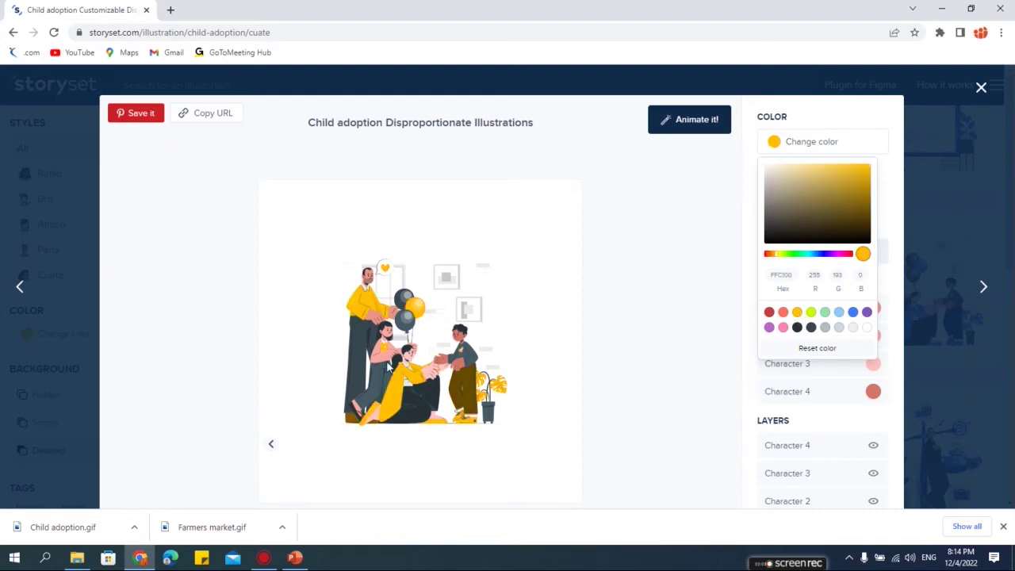
{"action": "left_click", "coordinate": [811, 314]}
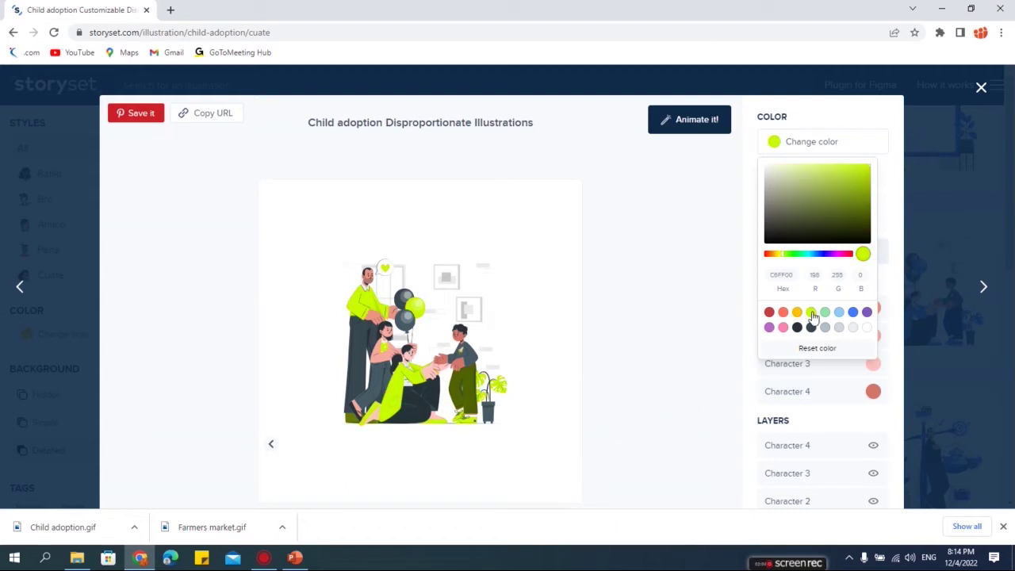
{"action": "left_click", "coordinate": [826, 314]}
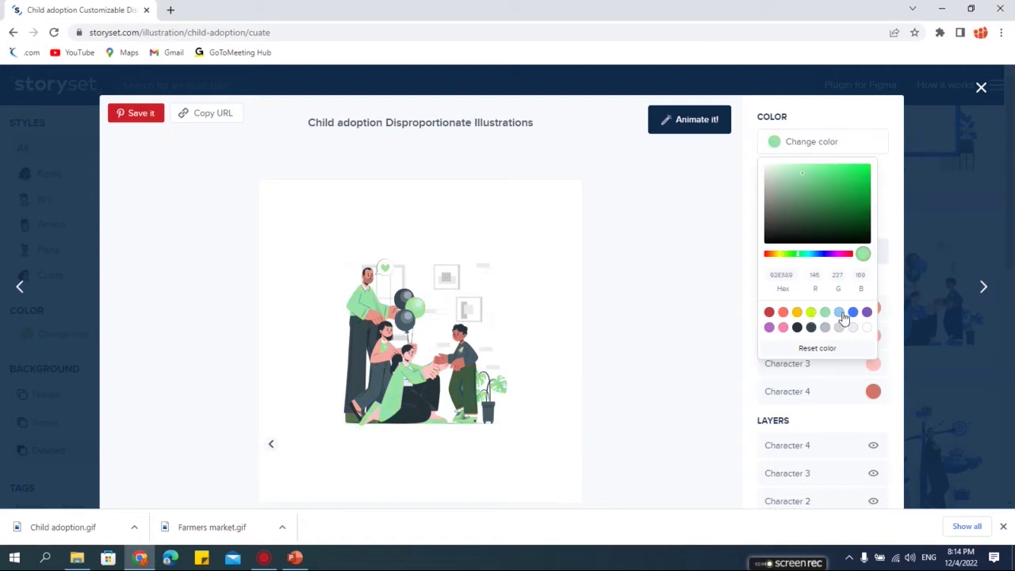
{"action": "left_click", "coordinate": [839, 313]}
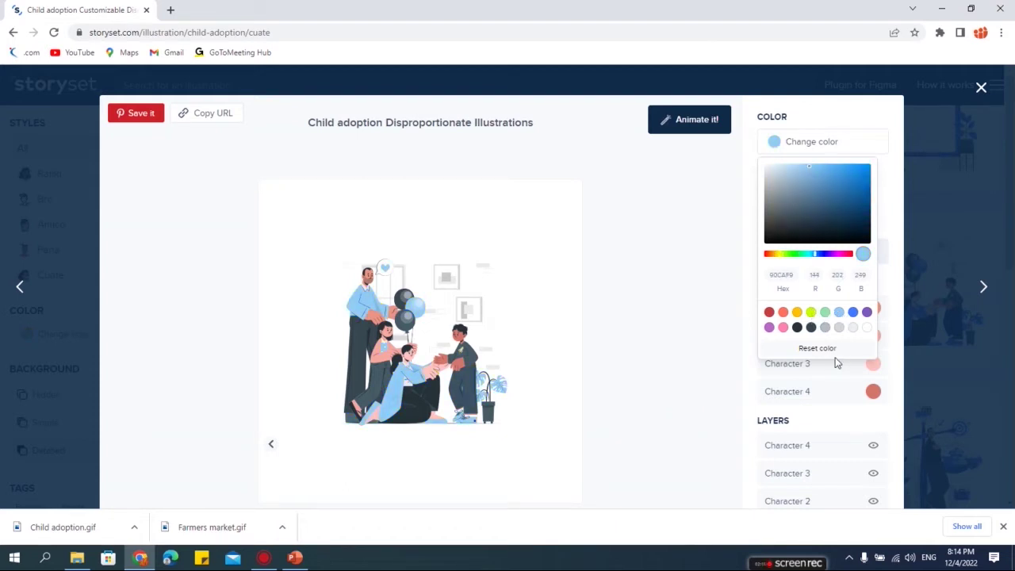
{"action": "left_click", "coordinate": [854, 314]}
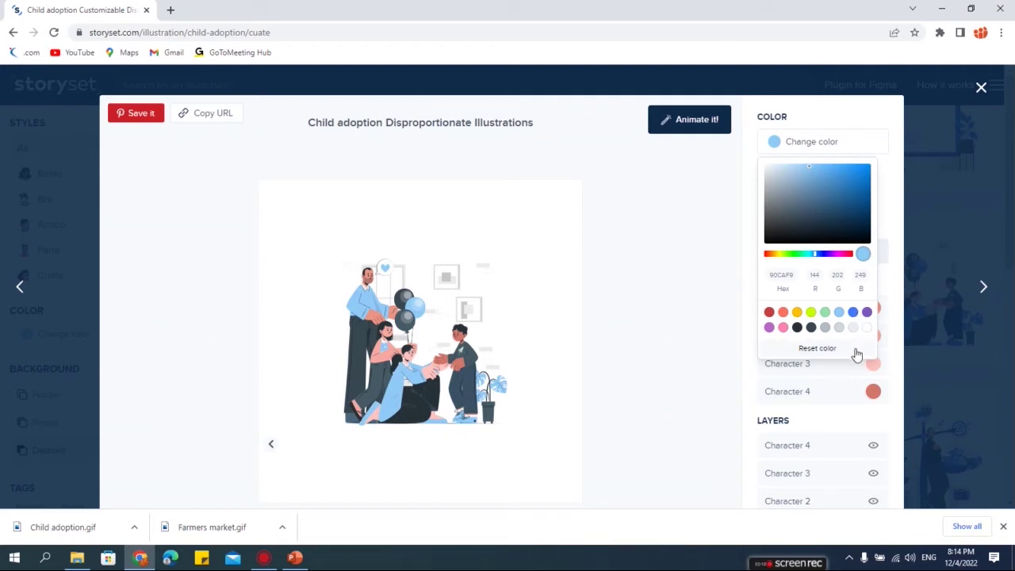
{"action": "left_click", "coordinate": [769, 312]}
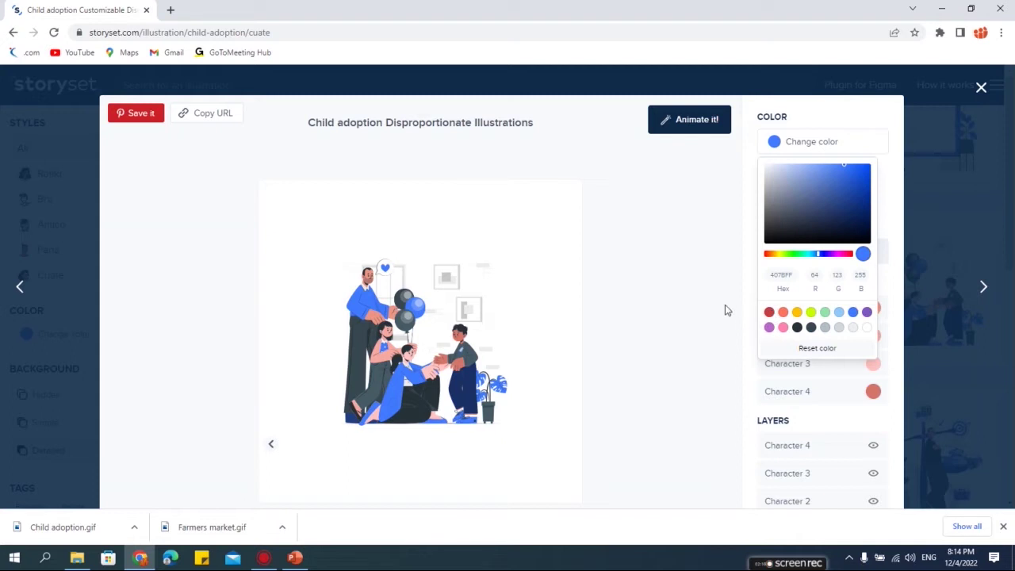
{"action": "left_click", "coordinate": [720, 302]}
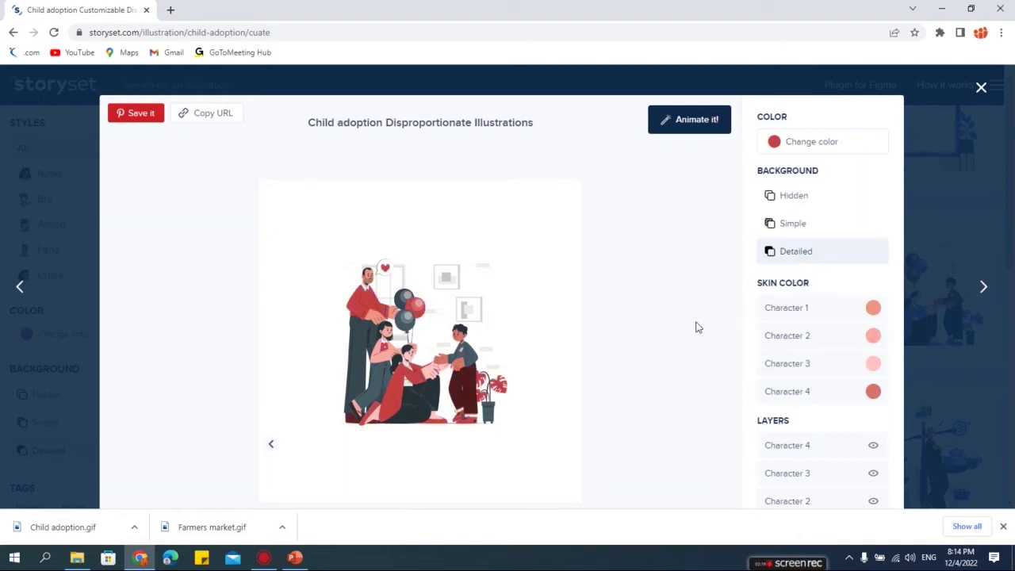
Set the illustration's main color to a fully saturated bright magenta by adjusting the custom hue and shade
{"action": "left_click", "coordinate": [811, 141]}
{"action": "left_click", "coordinate": [794, 254]}
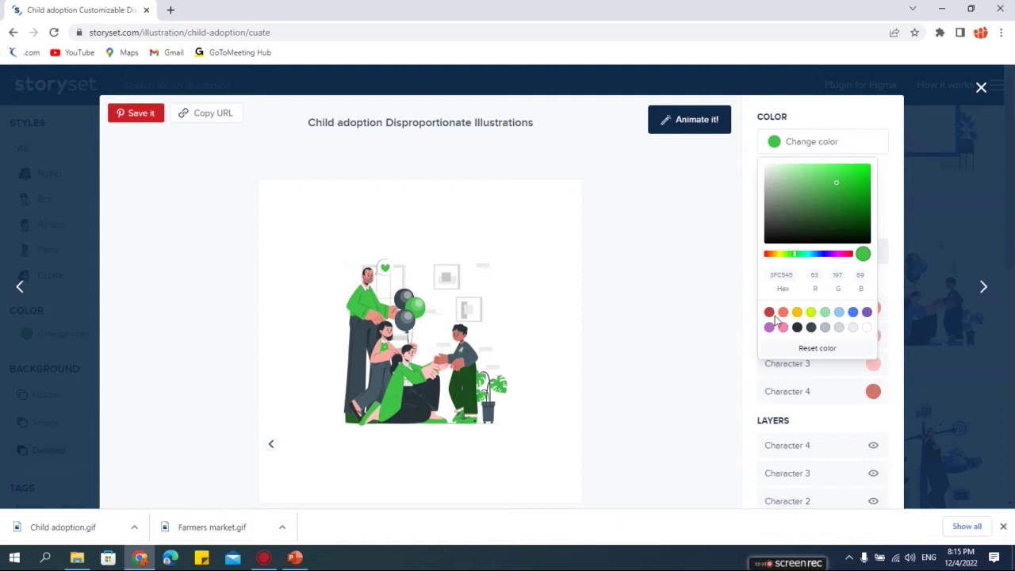
{"action": "left_click", "coordinate": [772, 254]}
{"action": "left_click_drag", "start_coordinate": [798, 258], "coordinate": [839, 261]}
{"action": "left_click_drag", "start_coordinate": [832, 187], "coordinate": [881, 163]}
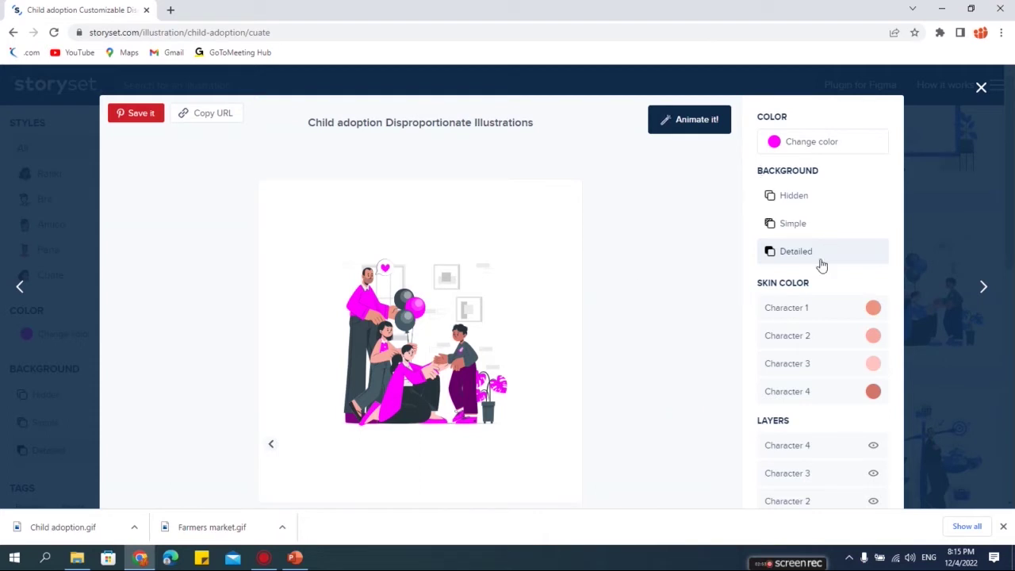
Try the Hidden and Simple backgrounds on the illustration, and return to the Detailed background
{"action": "left_click", "coordinate": [799, 201]}
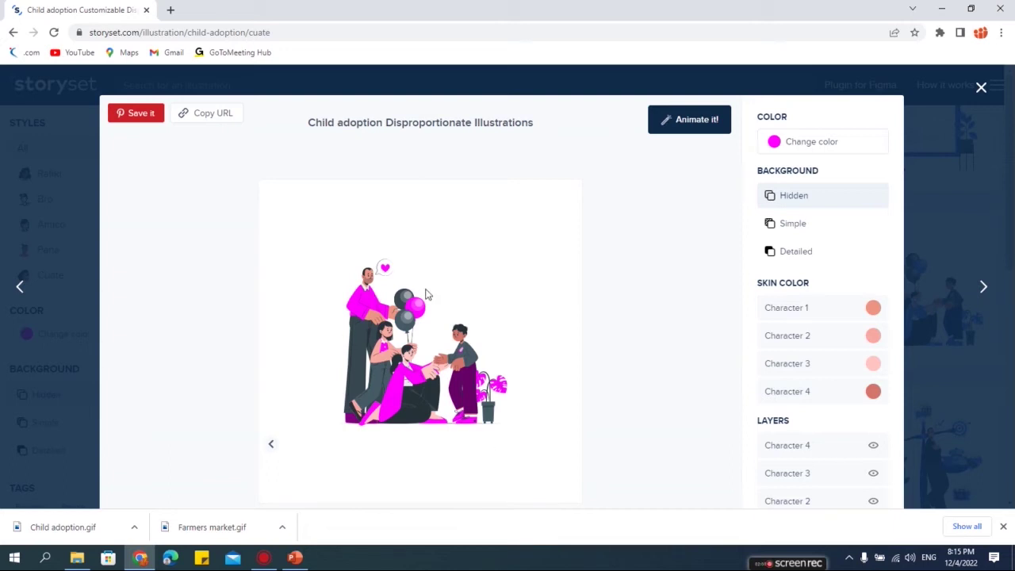
{"action": "left_click", "coordinate": [794, 226]}
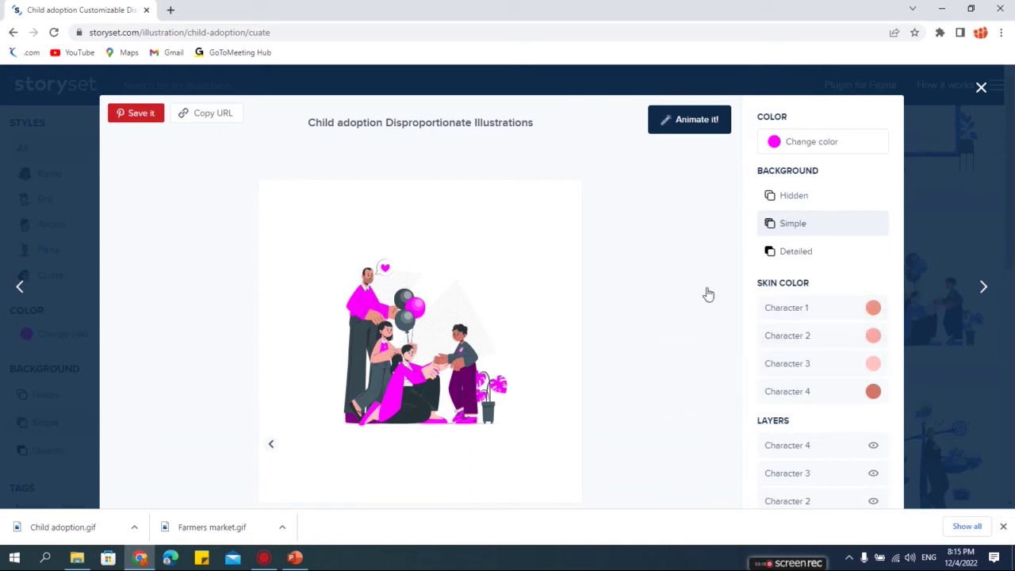
{"action": "left_click", "coordinate": [785, 254]}
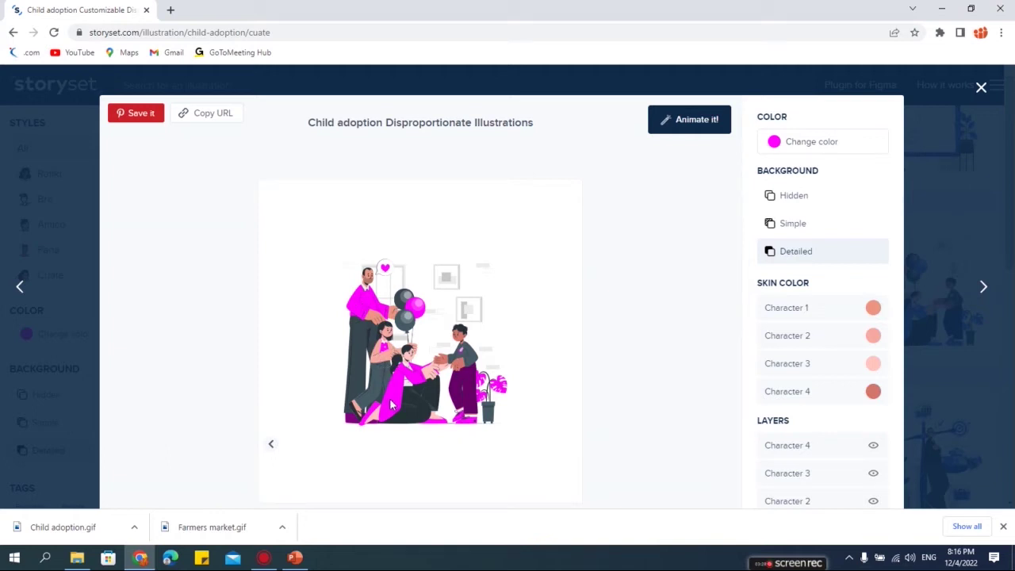
Try the lightest pink skin color on Character 1, and change it to a darker salmon tone
{"action": "left_click", "coordinate": [873, 308]}
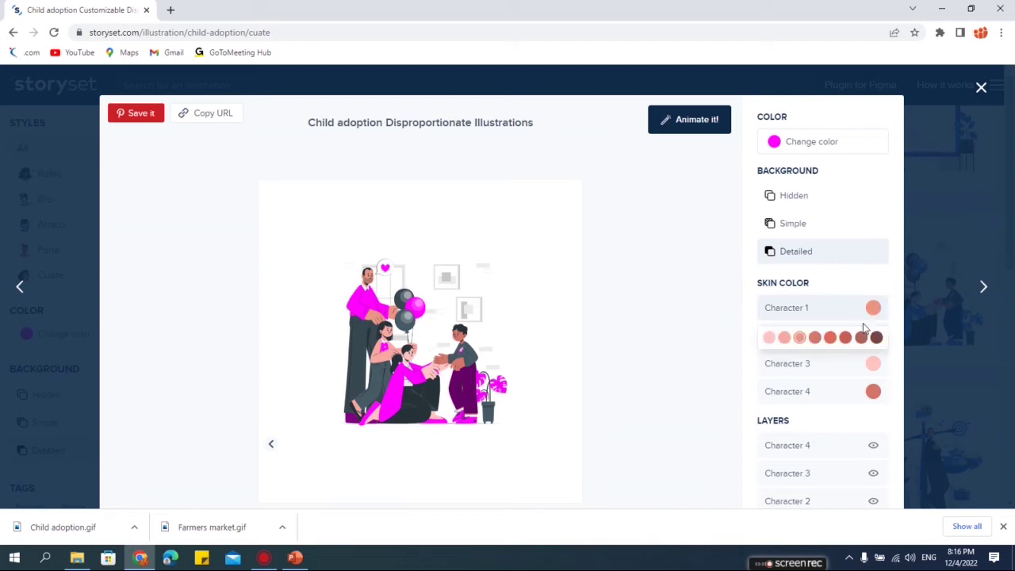
{"action": "left_click", "coordinate": [770, 341]}
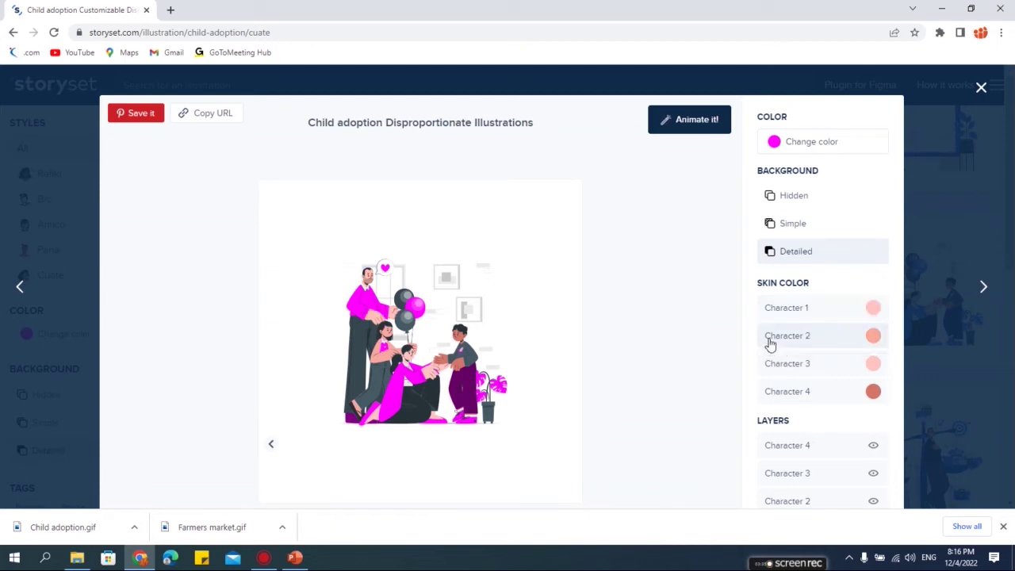
{"action": "left_click", "coordinate": [872, 311]}
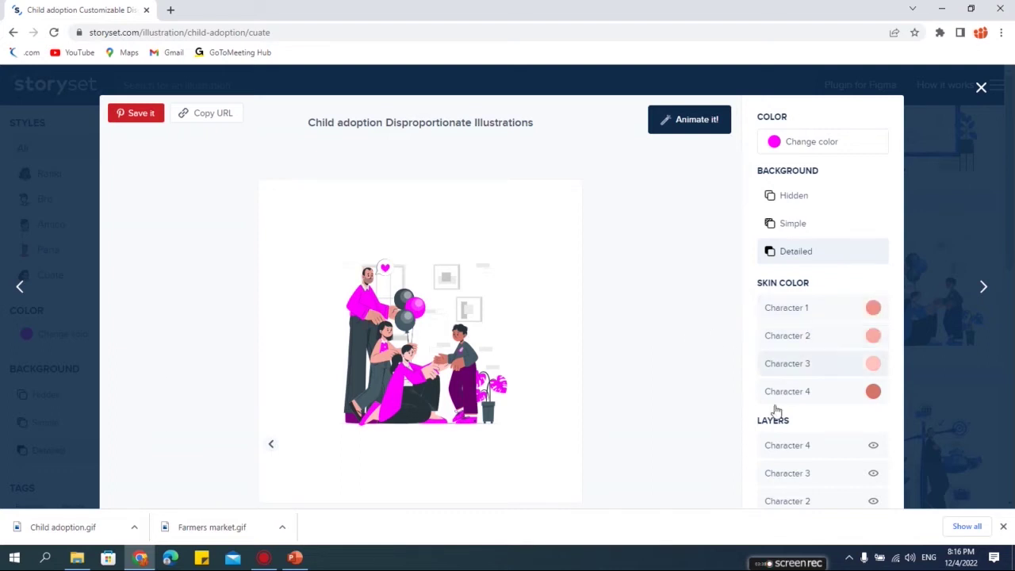
Set the skin color of Characters 2, 3 and 4 to the third-lightest salmon tone, matching Character 1
{"action": "left_click", "coordinate": [873, 336]}
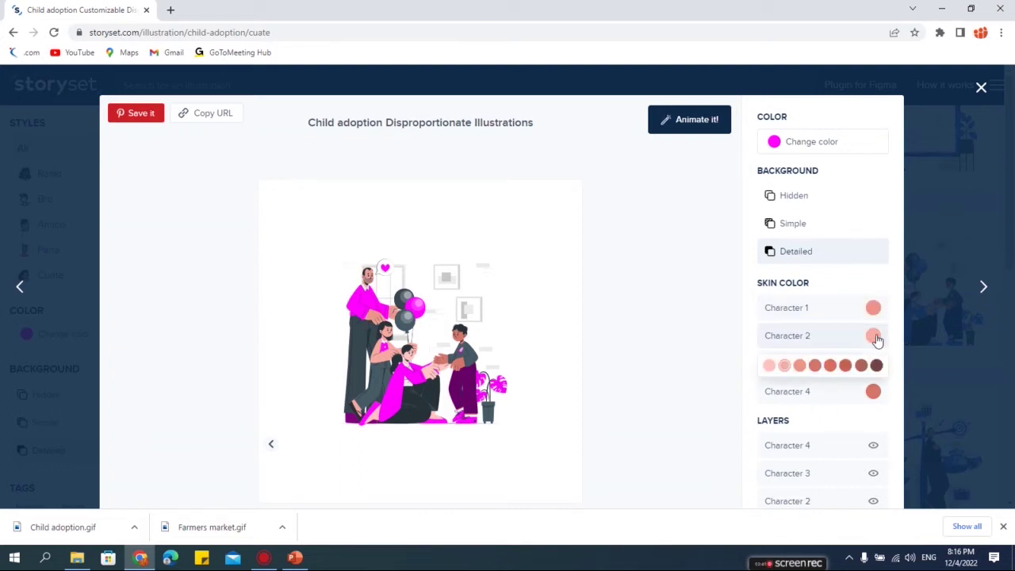
{"action": "left_click", "coordinate": [800, 367]}
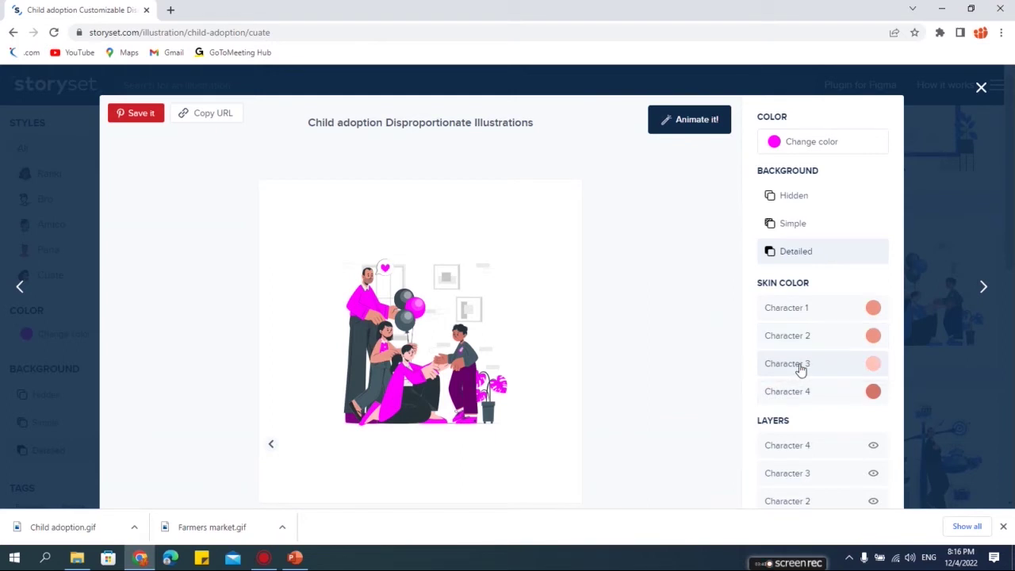
{"action": "left_click", "coordinate": [873, 363]}
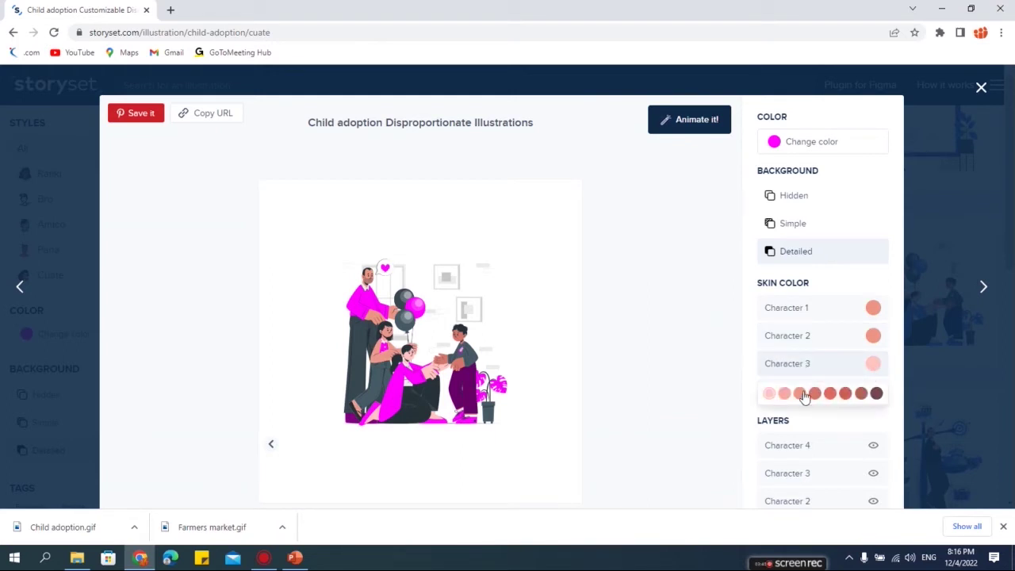
{"action": "left_click", "coordinate": [800, 394]}
{"action": "left_click", "coordinate": [874, 391]}
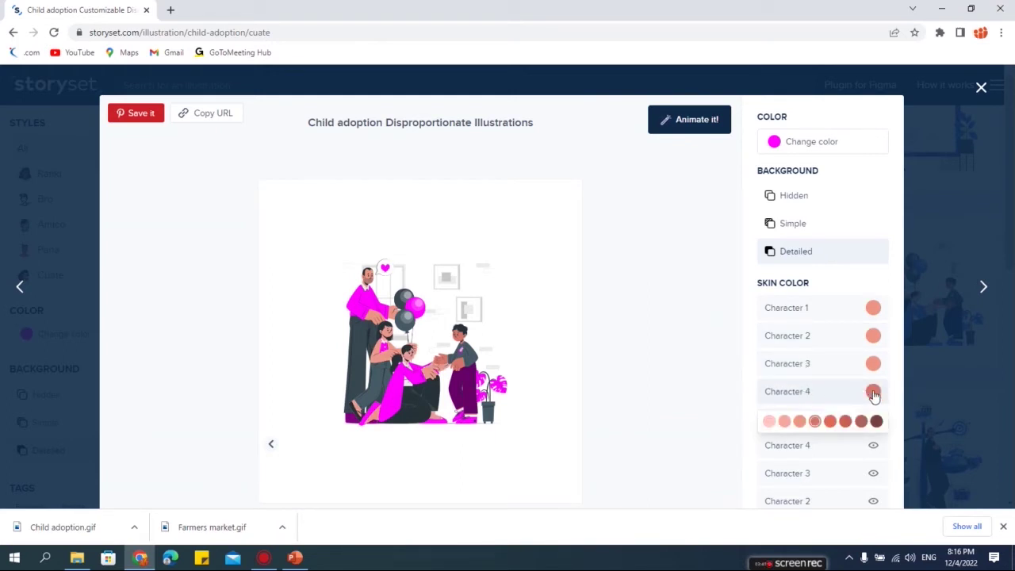
{"action": "left_click", "coordinate": [800, 421]}
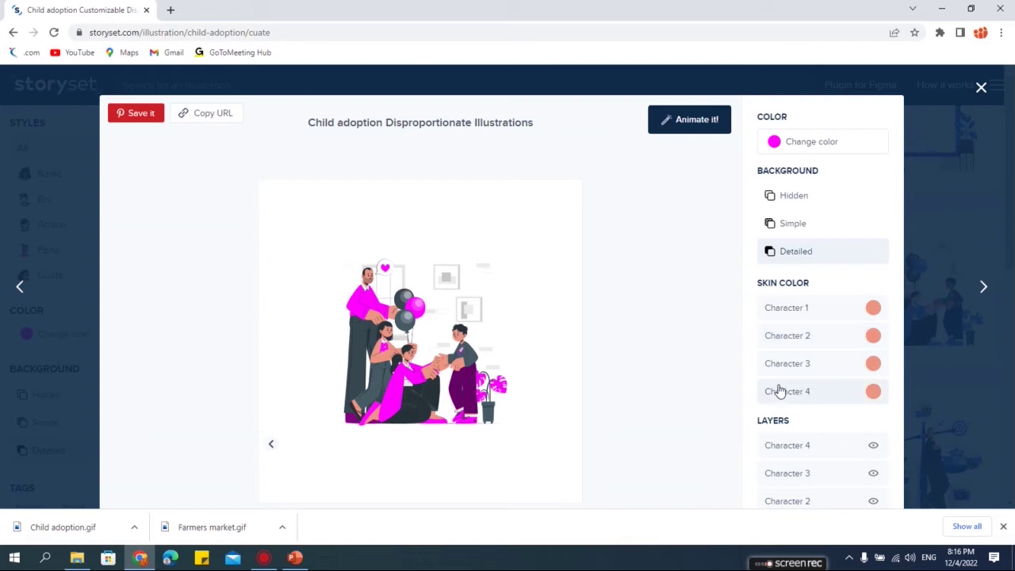
Expand the full layer list, try hiding the Character 4 and Character 3 layers, and show both again
{"action": "scroll", "coordinate": [779, 390], "scroll_direction": "down", "scroll_amount": 2}
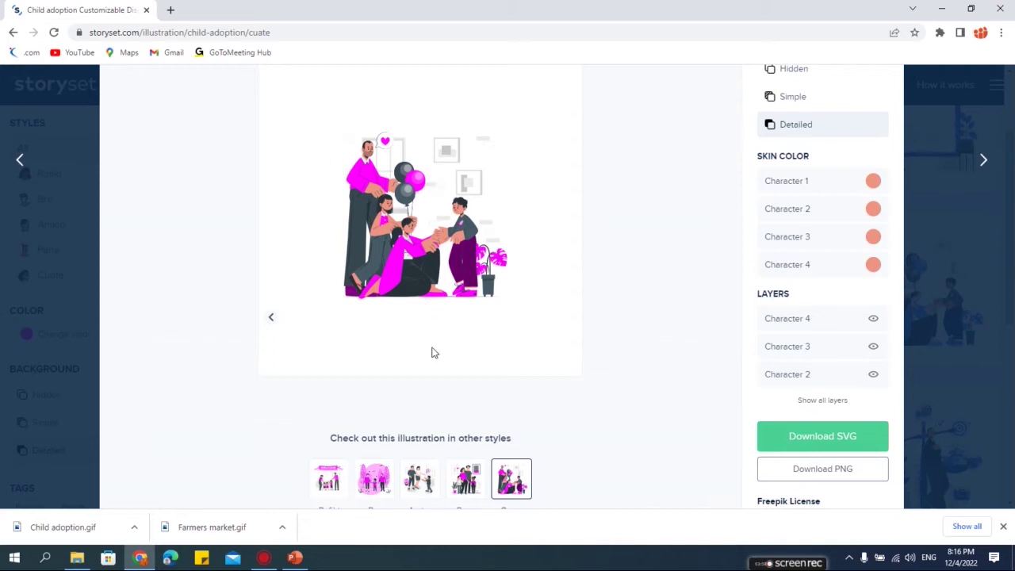
{"action": "left_click", "coordinate": [822, 400]}
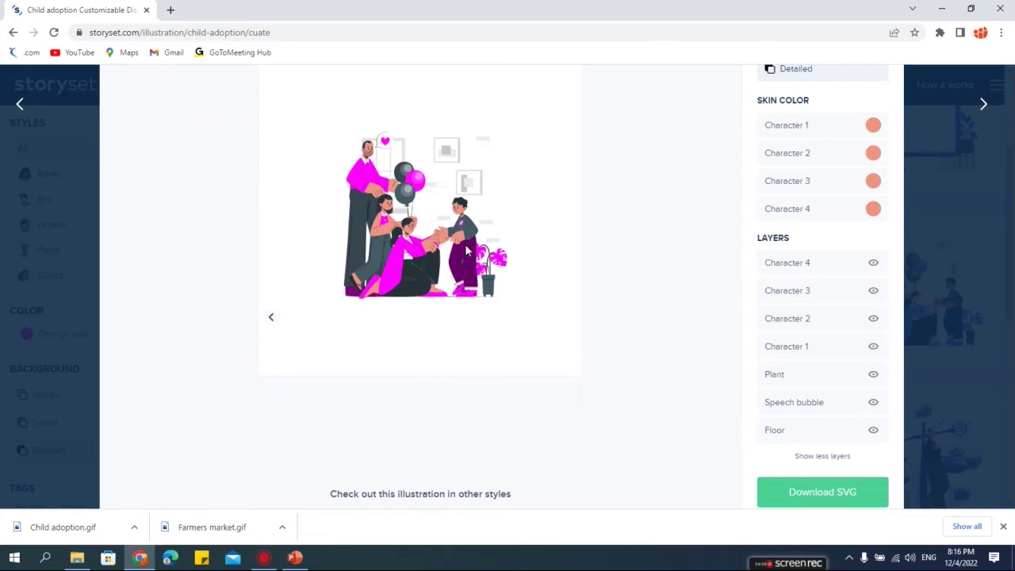
{"action": "left_click", "coordinate": [873, 264]}
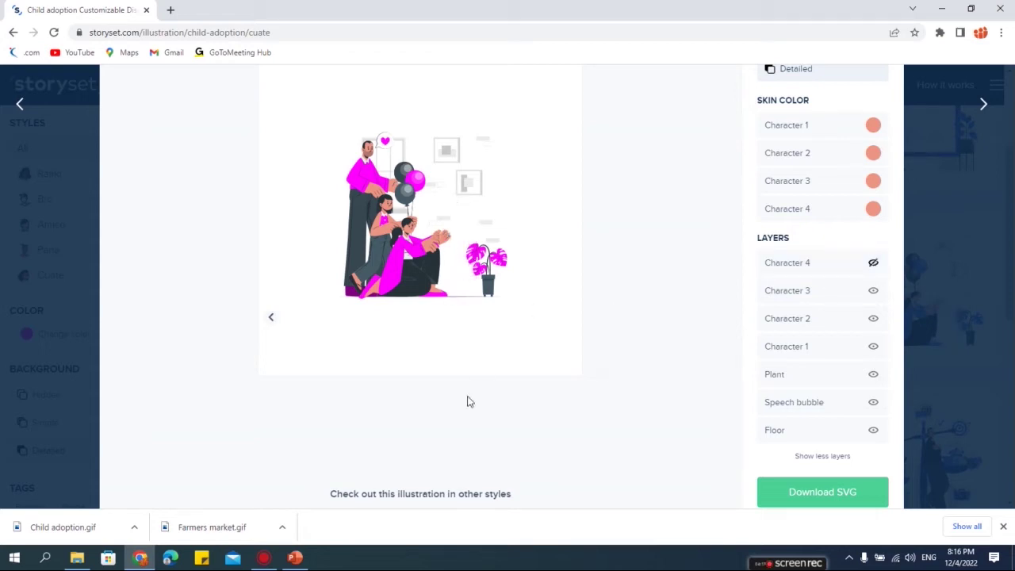
{"action": "left_click", "coordinate": [874, 292]}
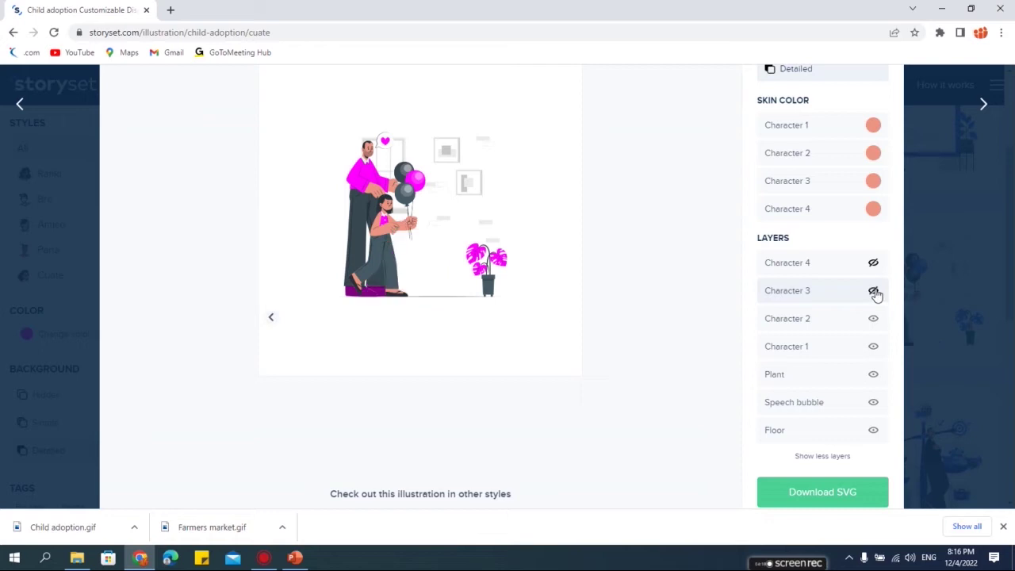
{"action": "left_click", "coordinate": [874, 292]}
{"action": "left_click", "coordinate": [873, 262]}
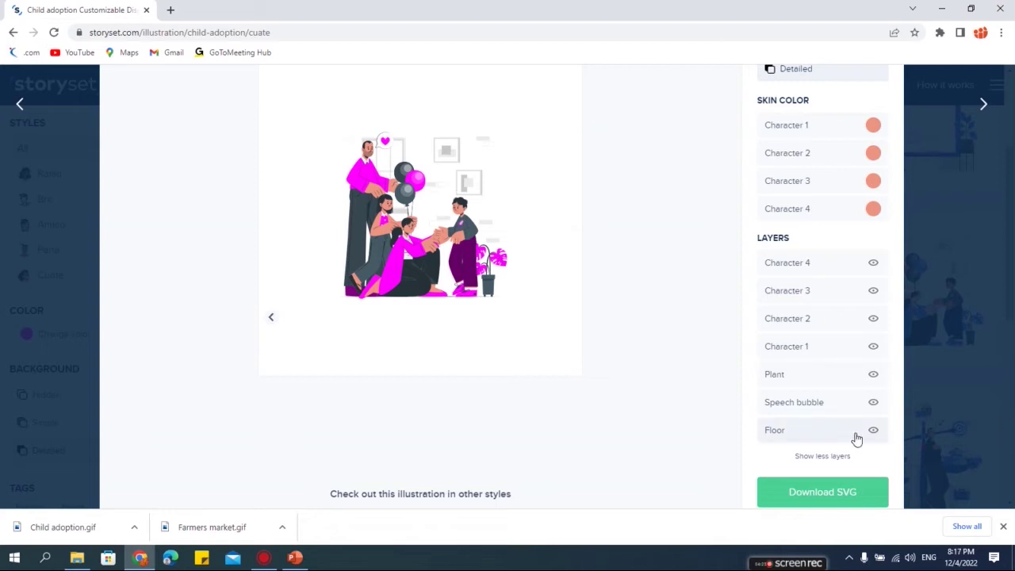
Try hiding the Plant and Speech bubble layers of the illustration, and show both again
{"action": "left_click", "coordinate": [873, 374]}
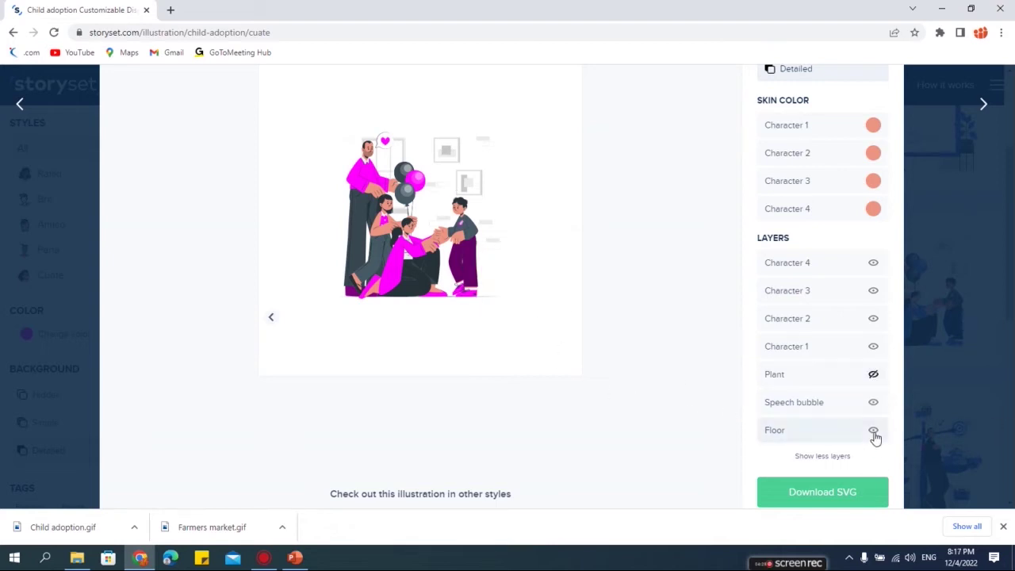
{"action": "left_click", "coordinate": [874, 404]}
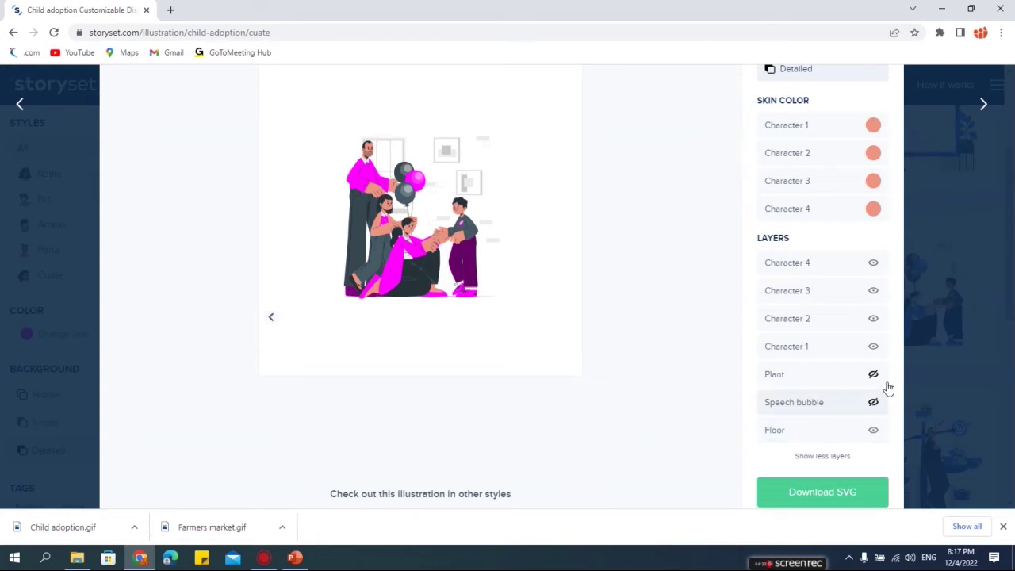
{"action": "left_click", "coordinate": [873, 374]}
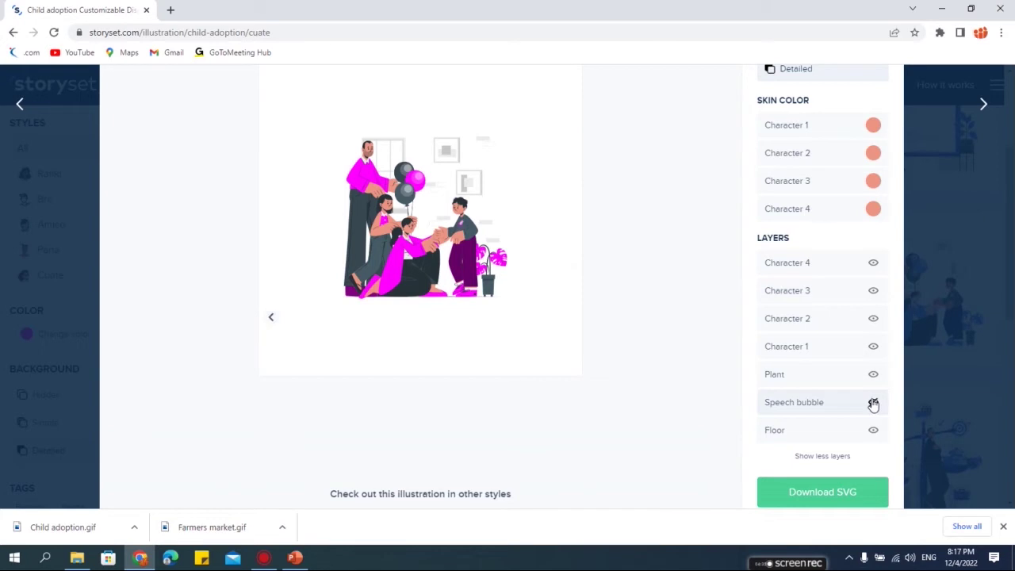
{"action": "left_click", "coordinate": [847, 406]}
Download the customized illustration as a PNG, and close the opened image and the attribution reminder
{"action": "scroll", "coordinate": [847, 409], "scroll_direction": "up", "scroll_amount": 3}
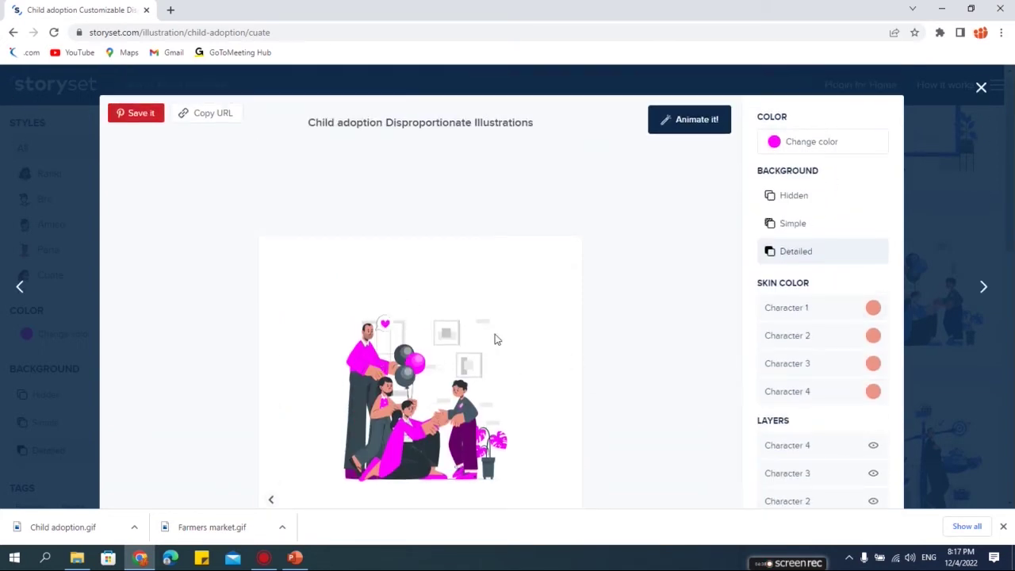
{"action": "scroll", "coordinate": [494, 340], "scroll_direction": "down", "scroll_amount": 2}
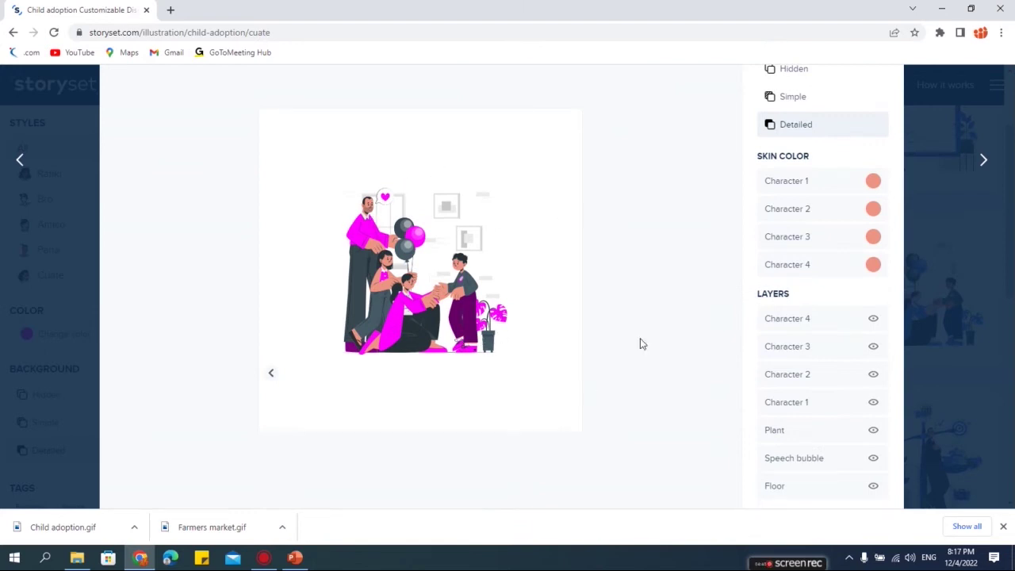
{"action": "scroll", "coordinate": [843, 347], "scroll_direction": "down", "scroll_amount": 4}
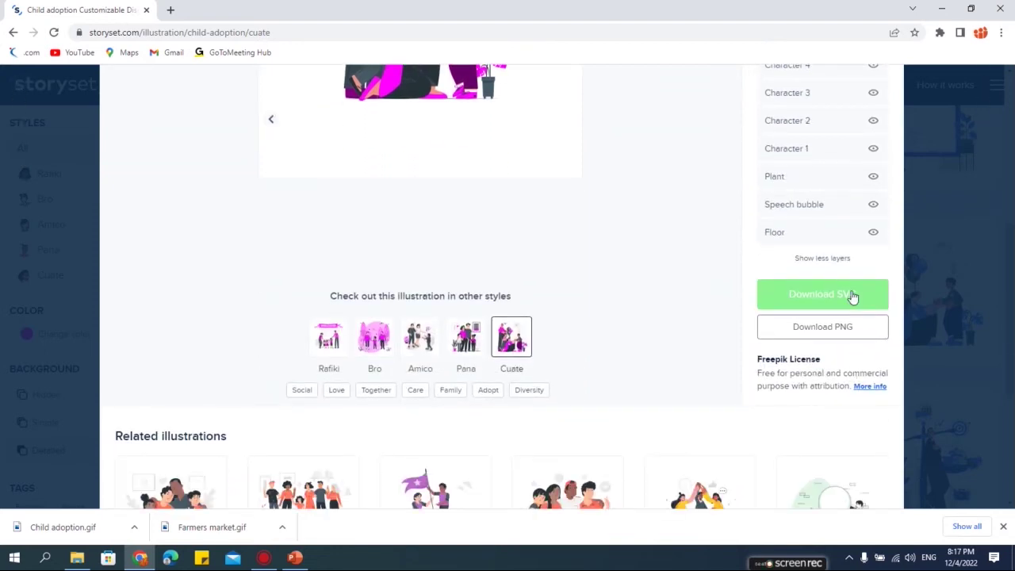
{"action": "left_click", "coordinate": [827, 334]}
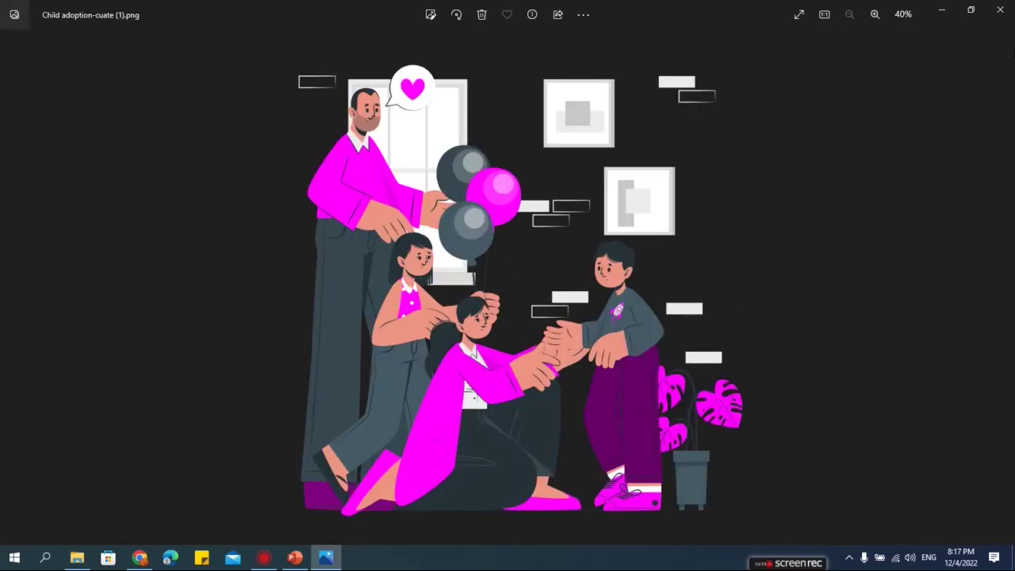
{"action": "left_click", "coordinate": [1000, 18]}
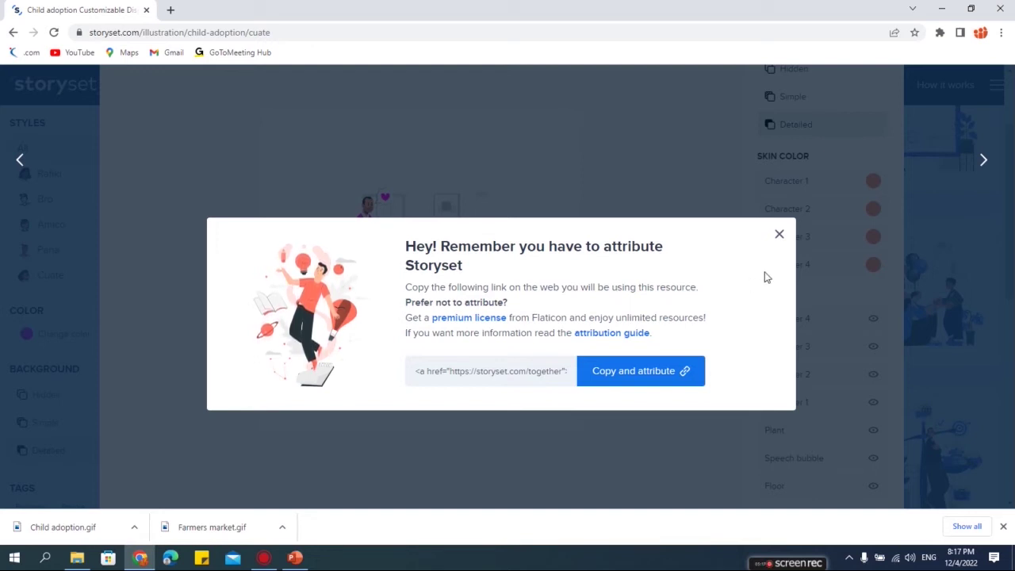
{"action": "left_click", "coordinate": [781, 234]}
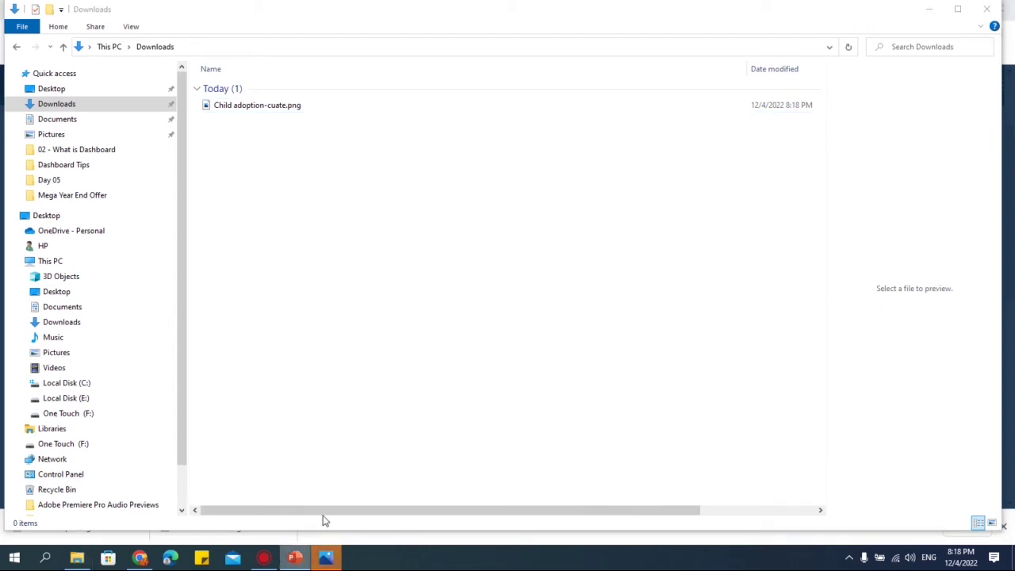
Close the PowerPoint window that is already open and return to the Downloads folder
{"action": "right_click", "coordinate": [305, 556]}
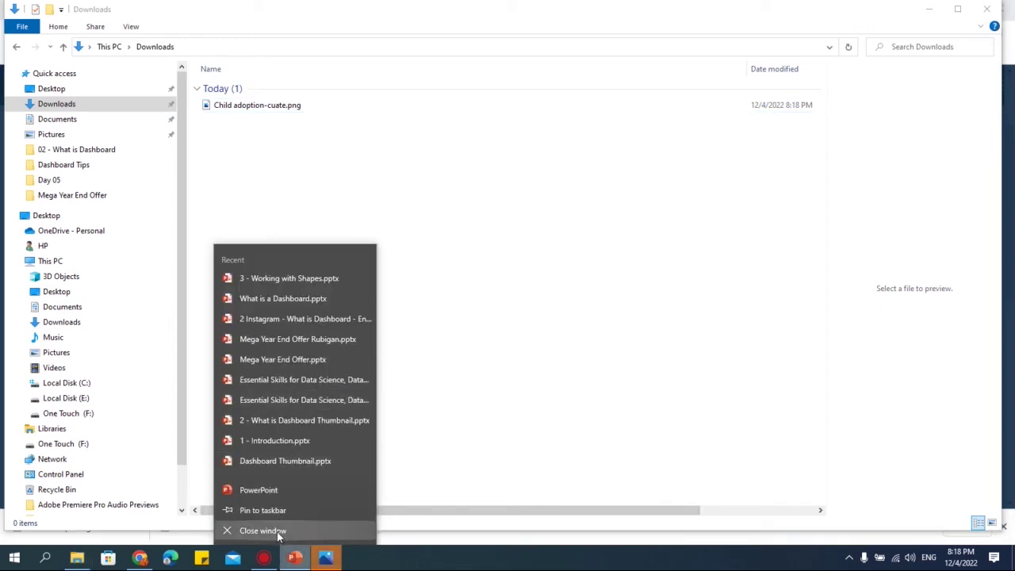
{"action": "left_click", "coordinate": [270, 531]}
{"action": "left_click", "coordinate": [539, 311]}
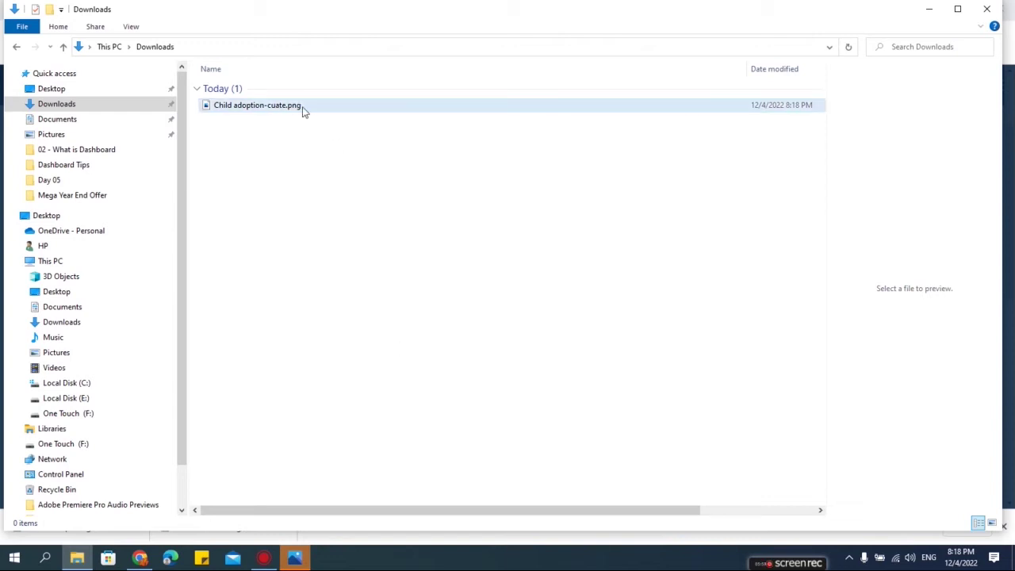
View the downloaded Child adoption-cuate.png at full size, and close the image viewer
{"action": "double_click", "coordinate": [274, 108]}
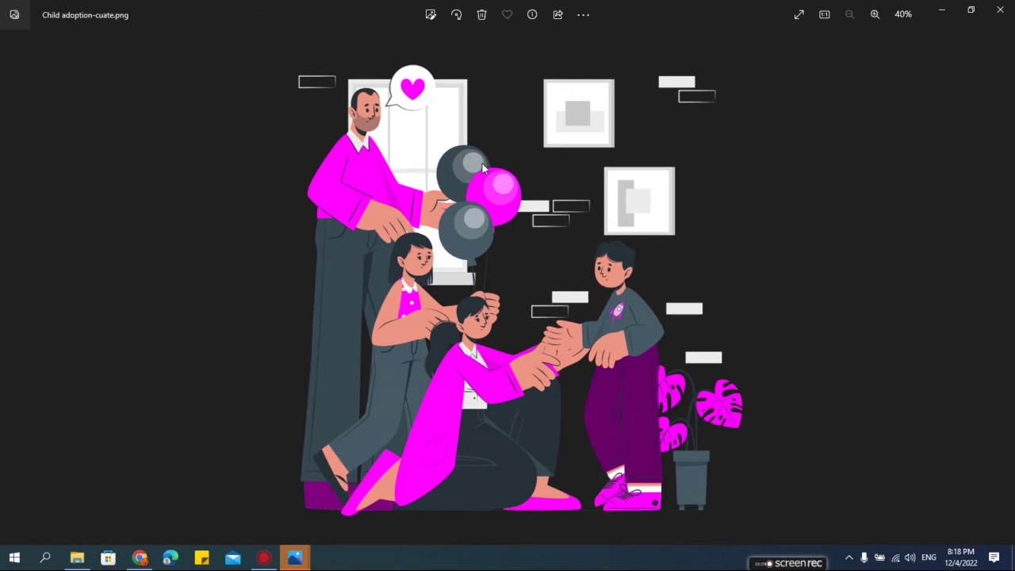
{"action": "left_click", "coordinate": [1000, 9]}
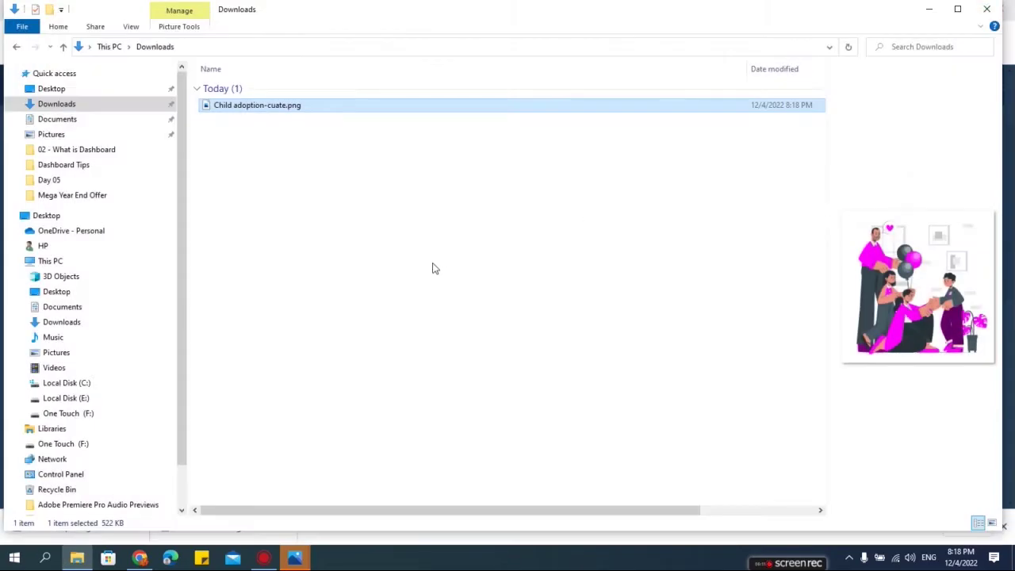
{"action": "left_click", "coordinate": [432, 269]}
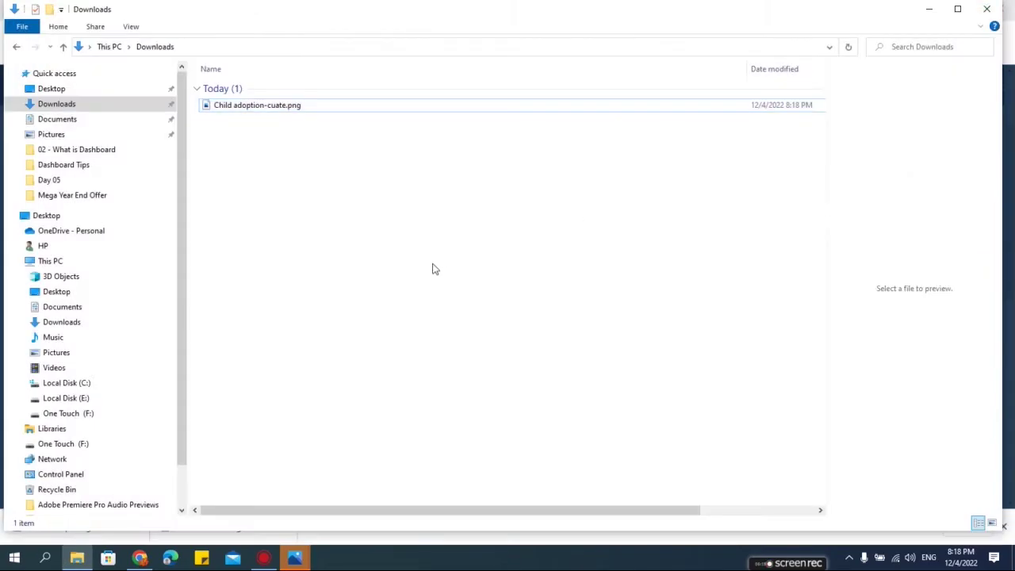
Launch PowerPoint with the powerpnt command and create a blank presentation whose first slide has no title or subtitle placeholders
{"action": "key", "text": "super+r"}
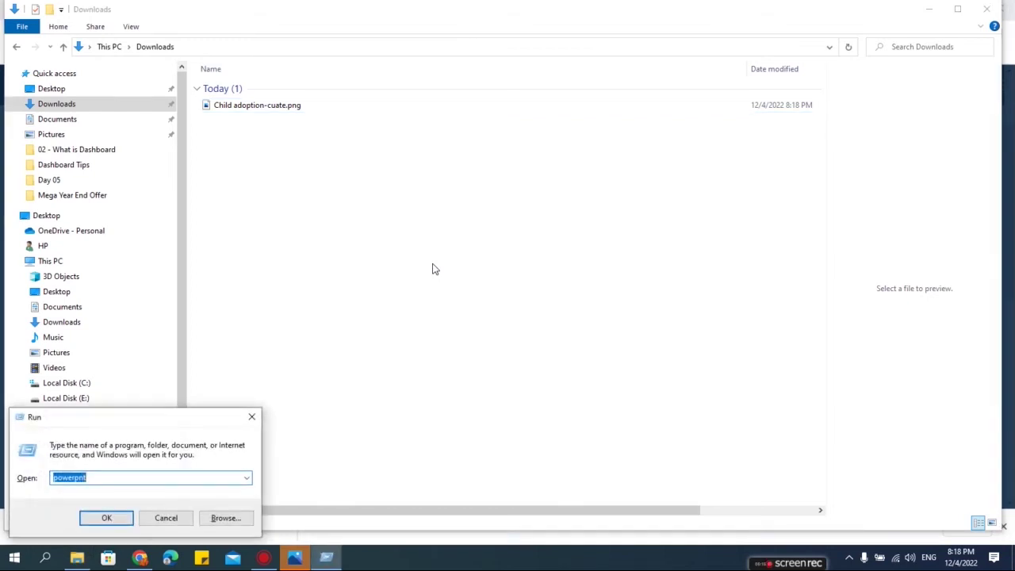
{"action": "type", "text": "powerpnt"}
{"action": "key", "text": "Return"}
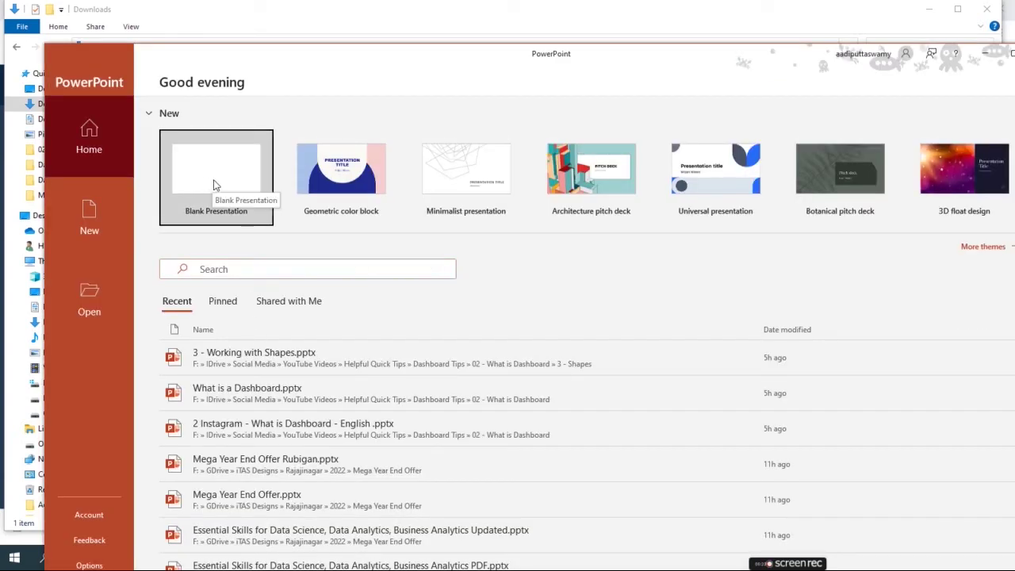
{"action": "left_click", "coordinate": [211, 185]}
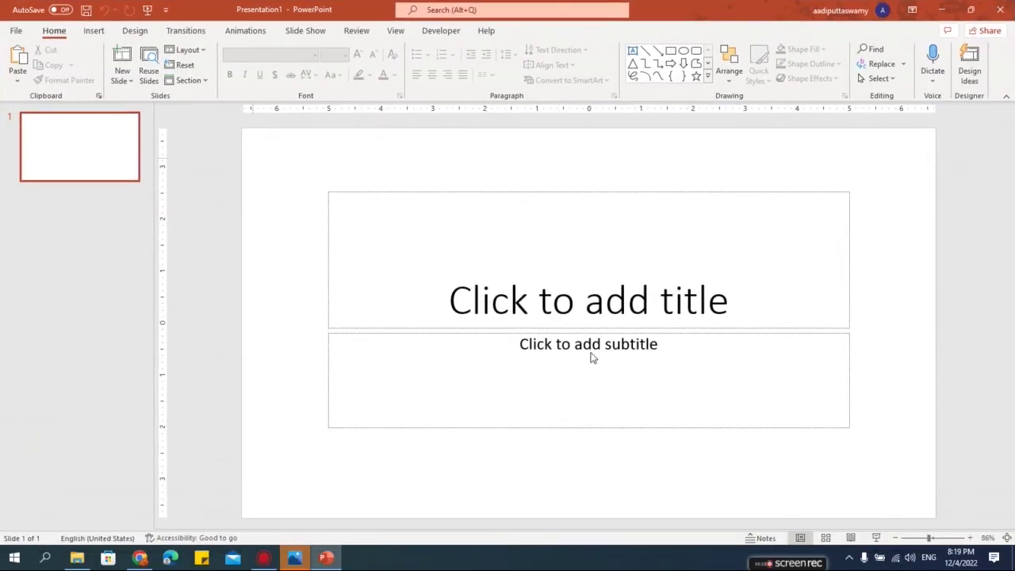
{"action": "key", "text": "Delete"}
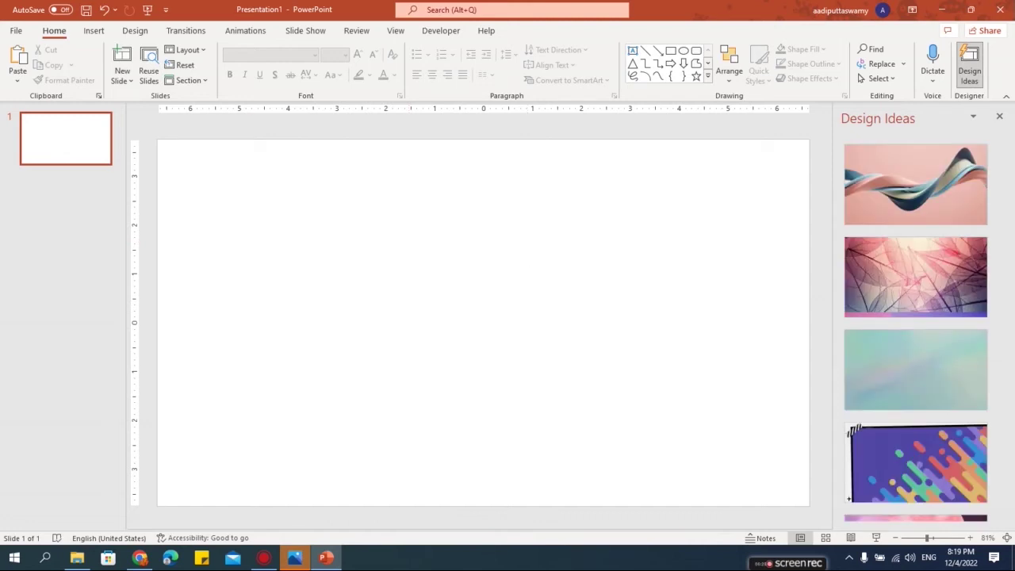
Insert Child adoption-cuate.png from Downloads into the slide, scaled to about 5.8" square and placed on the slide's left half
{"action": "left_click", "coordinate": [77, 557]}
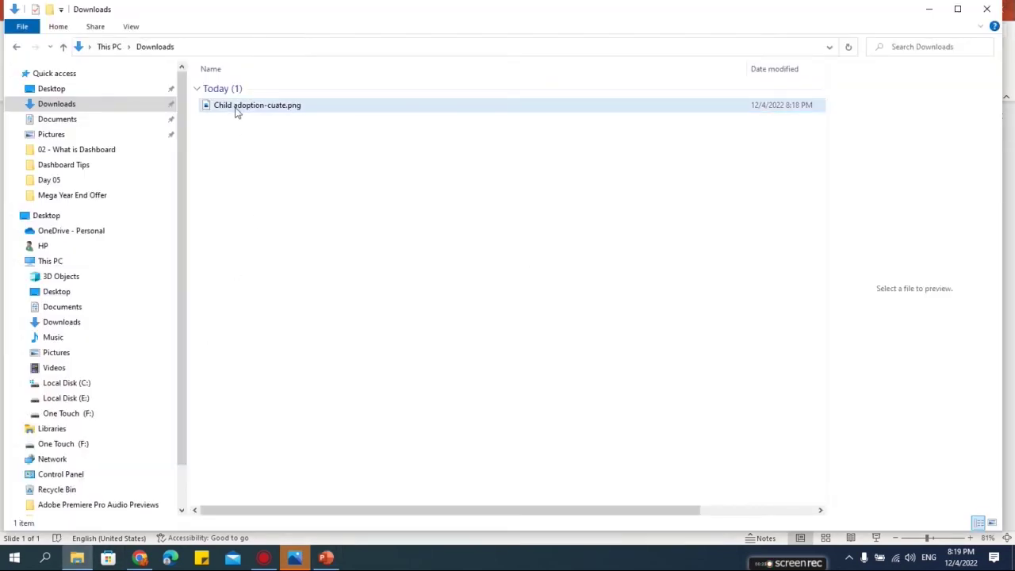
{"action": "left_click_drag", "start_coordinate": [234, 107], "coordinate": [451, 303]}
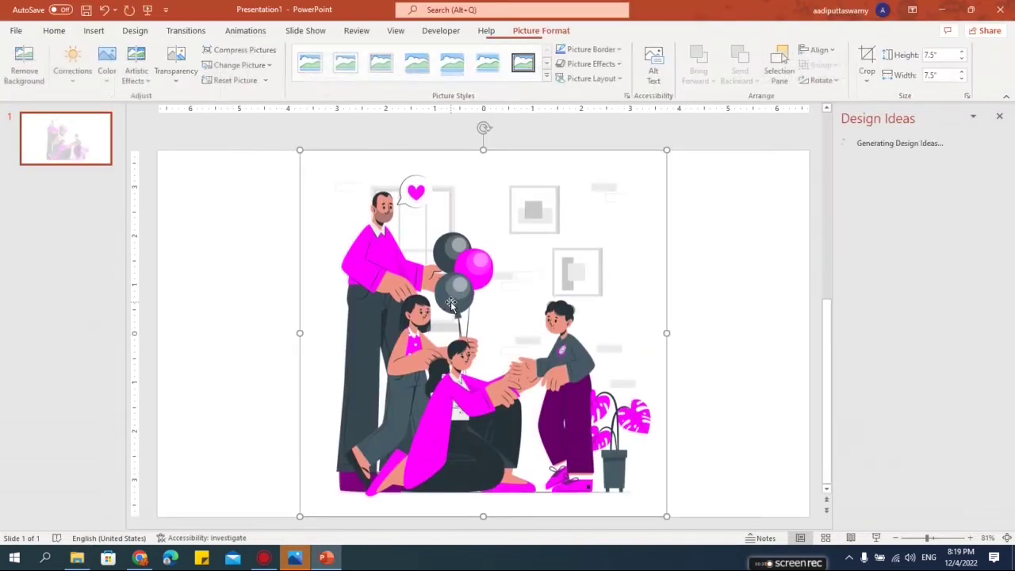
{"action": "left_click_drag", "start_coordinate": [555, 154], "coordinate": [473, 228]}
{"action": "left_click_drag", "start_coordinate": [356, 310], "coordinate": [359, 262]}
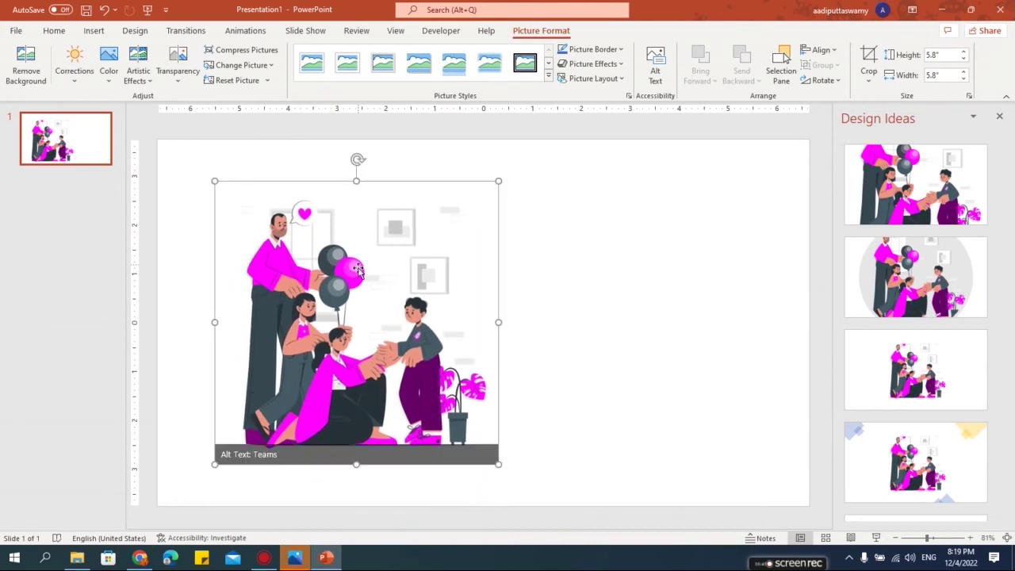
{"action": "left_click", "coordinate": [604, 321]}
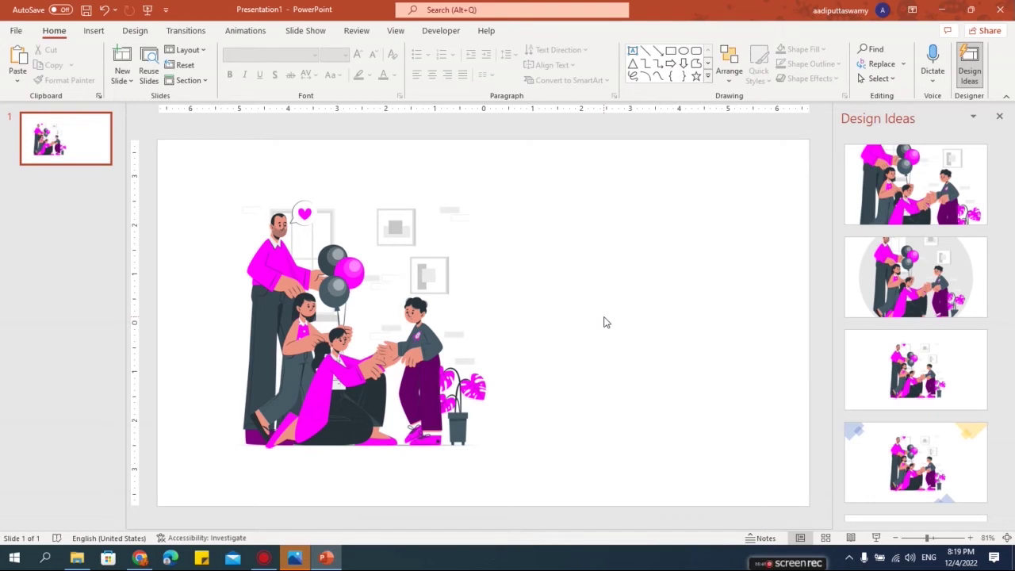
Switch back to Storyset in Chrome, close the customized illustration, and reopen the Cuate-style Child adoption illustration from the gallery
{"action": "left_click", "coordinate": [140, 558]}
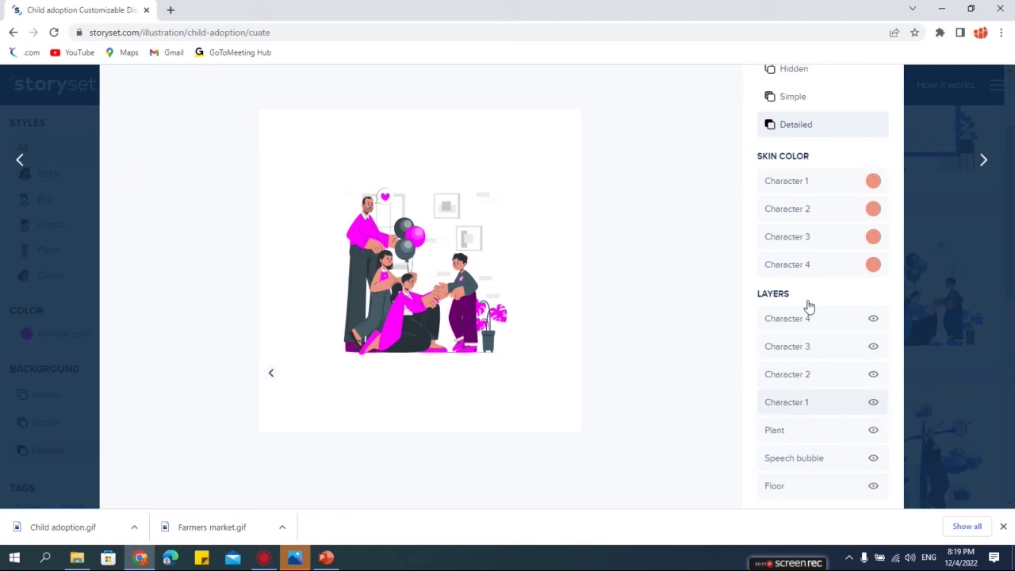
{"action": "left_click", "coordinate": [966, 196]}
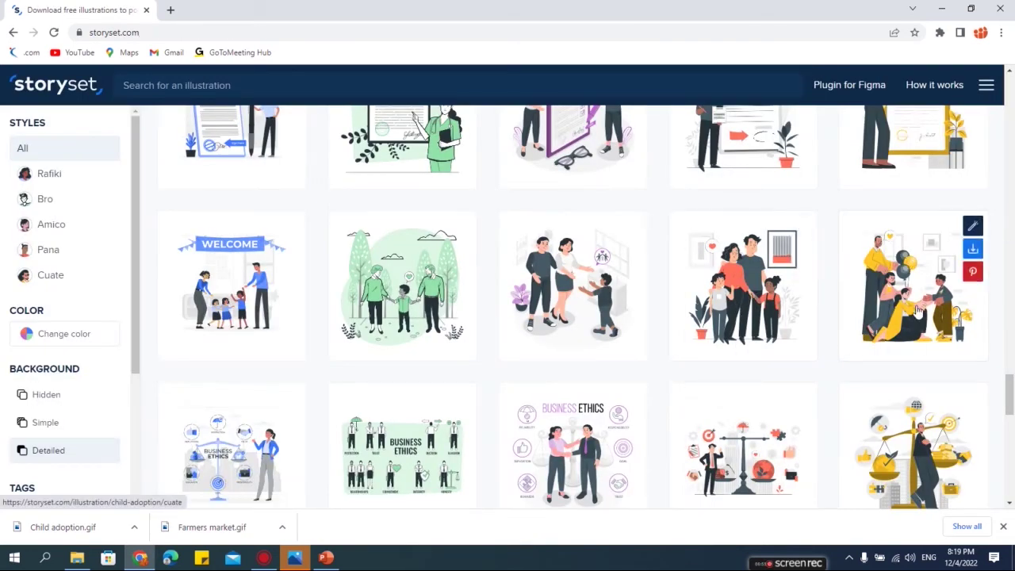
{"action": "left_click", "coordinate": [900, 291]}
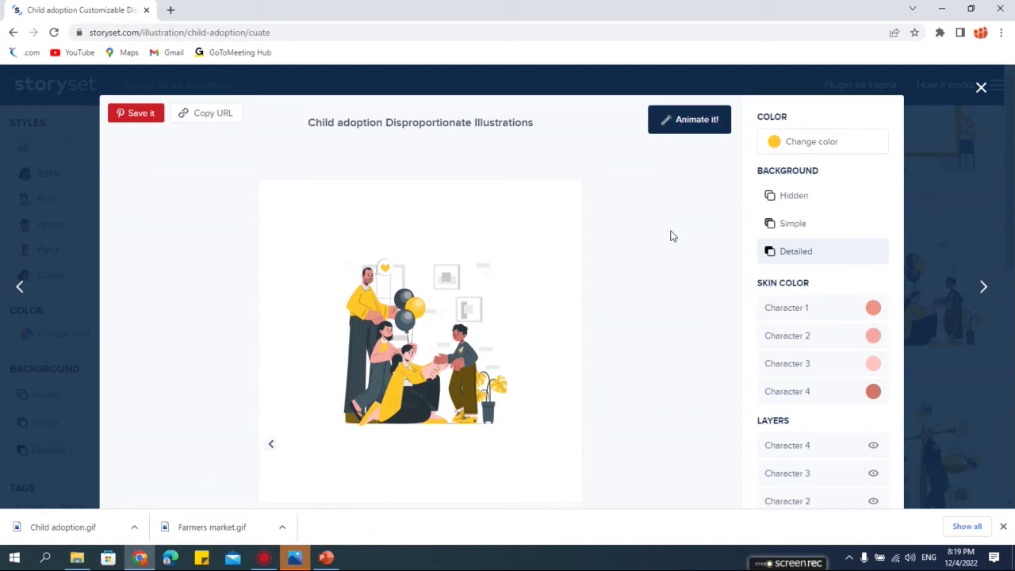
Open the Child adoption illustration in Storyset's animation editor
{"action": "left_click", "coordinate": [688, 129]}
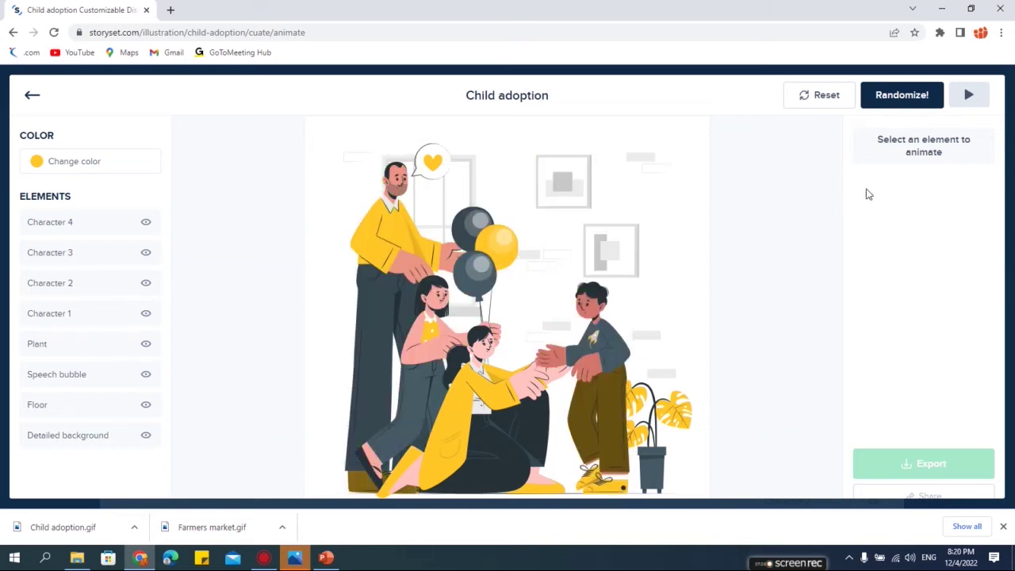
Try two sets of randomized animations with playback, and reset the illustration
{"action": "left_click", "coordinate": [898, 101]}
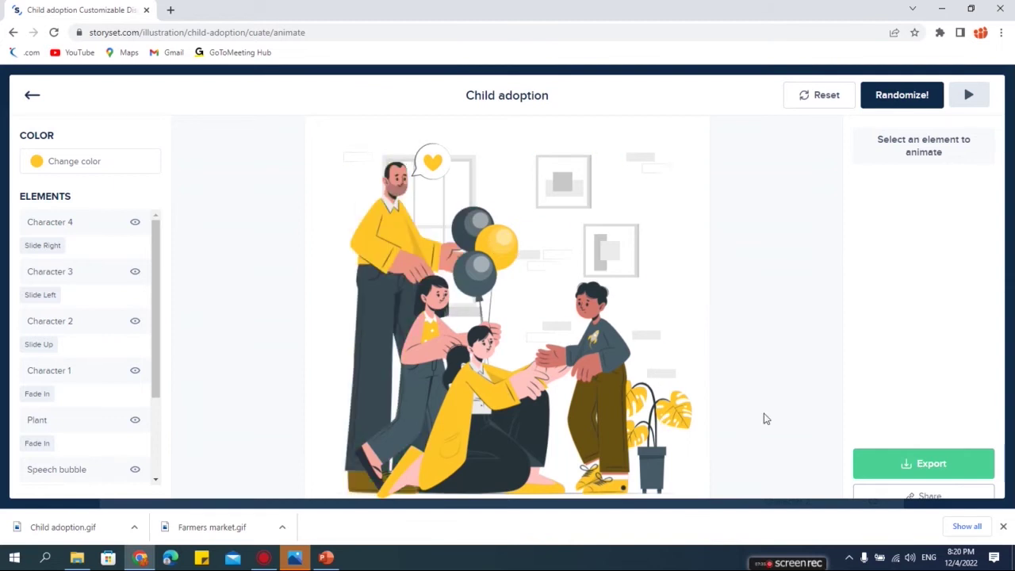
{"action": "left_click", "coordinate": [968, 98]}
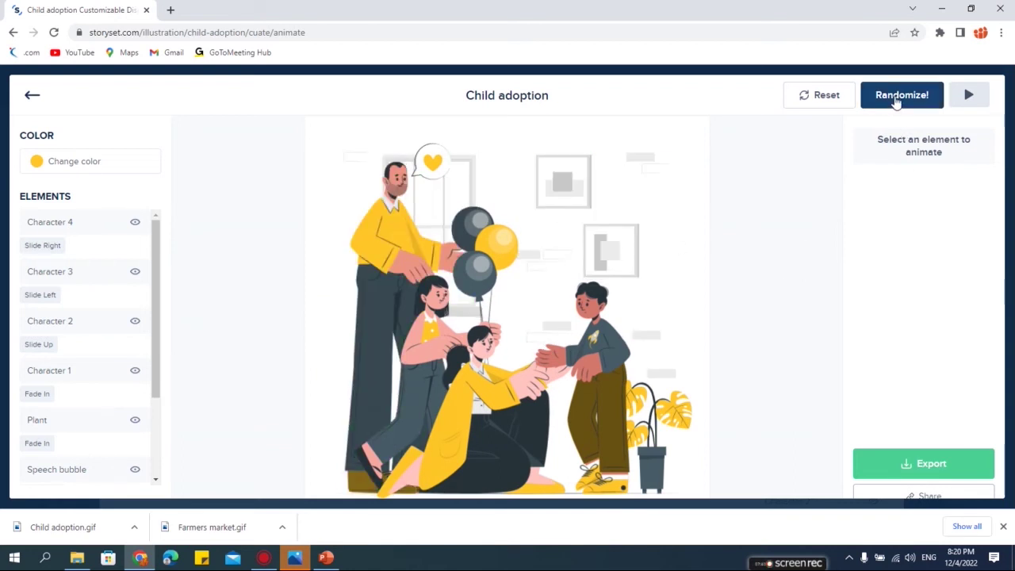
{"action": "left_click", "coordinate": [896, 101]}
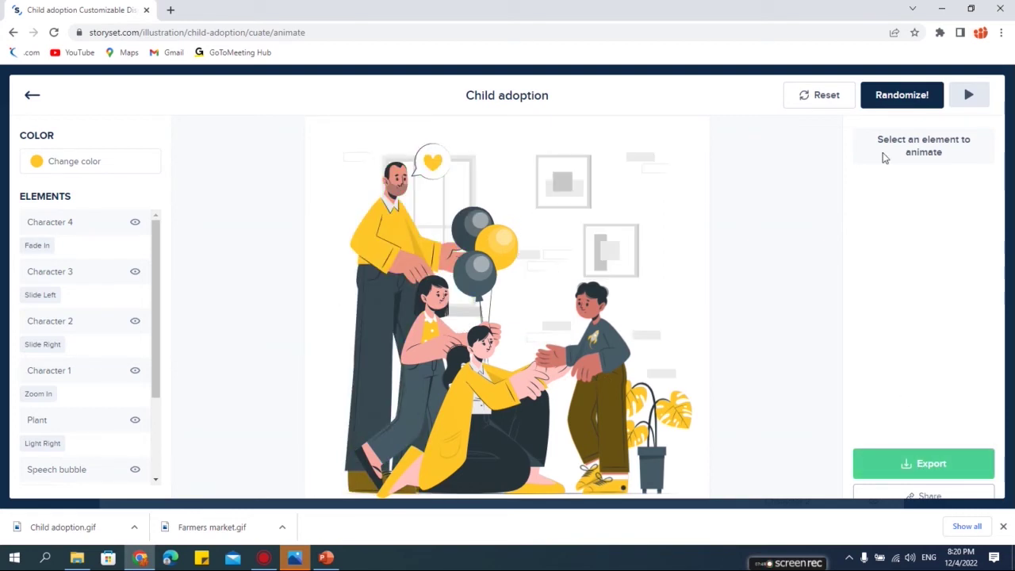
{"action": "left_click", "coordinate": [826, 99]}
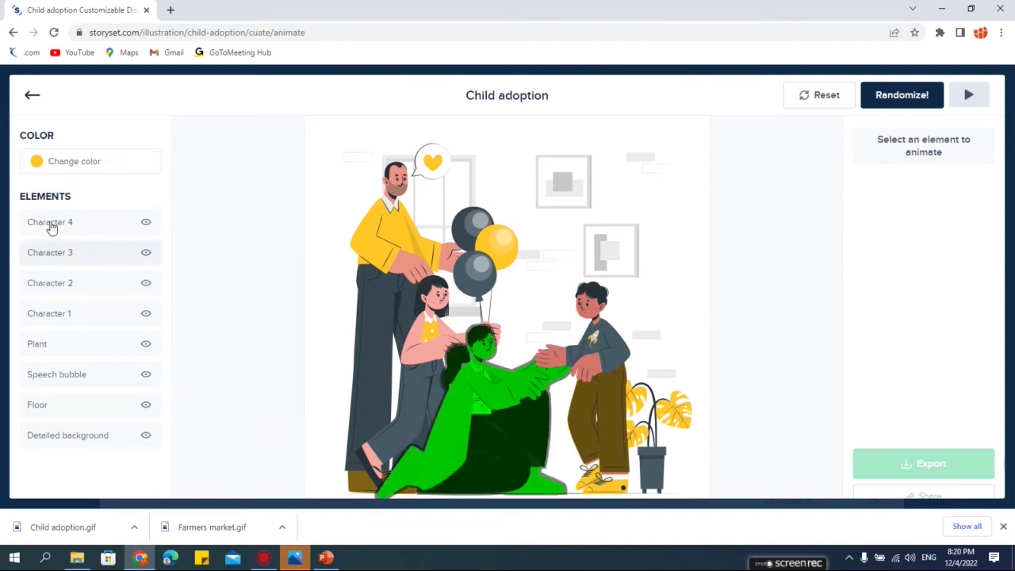
Try coral, purple and black as the illustration's main color, and set it to the red C53F3F swatch
{"action": "left_click", "coordinate": [46, 163]}
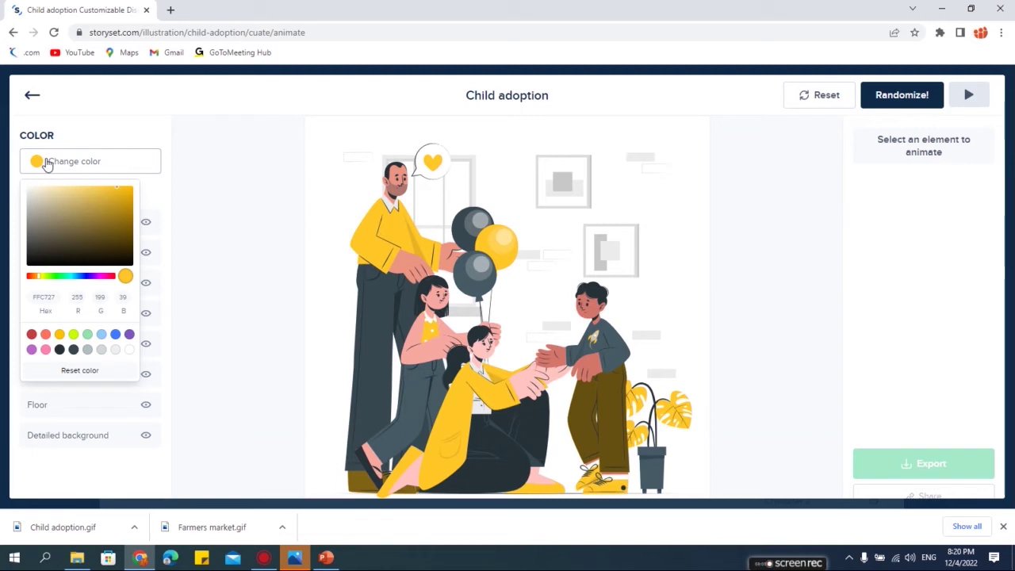
{"action": "left_click", "coordinate": [32, 336]}
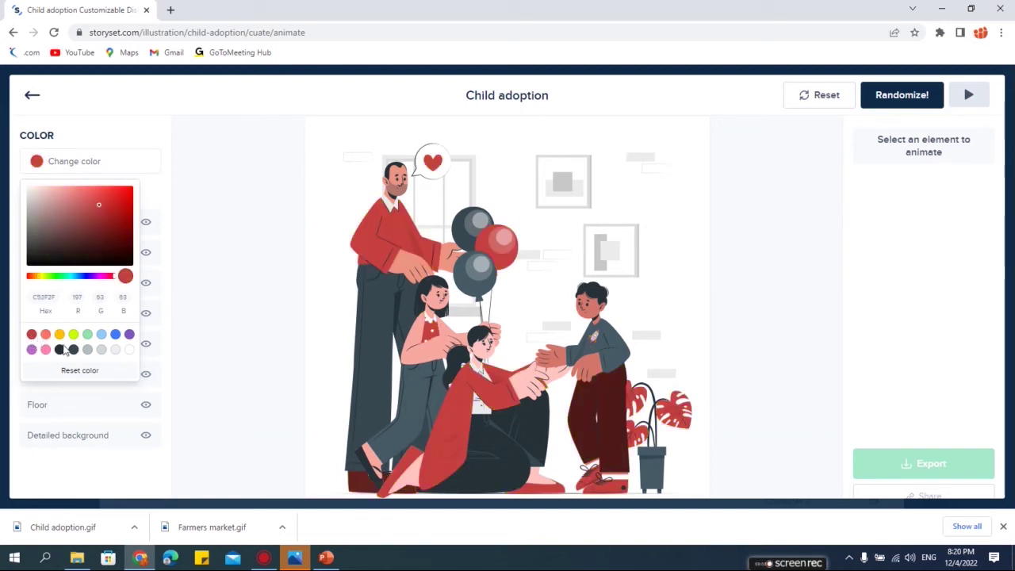
{"action": "left_click", "coordinate": [46, 335]}
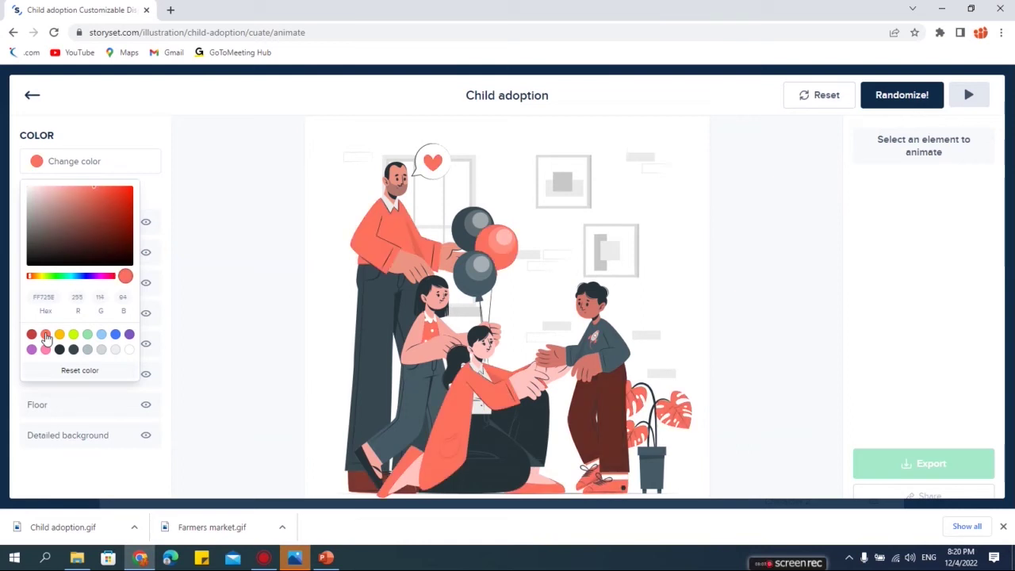
{"action": "left_click", "coordinate": [130, 335]}
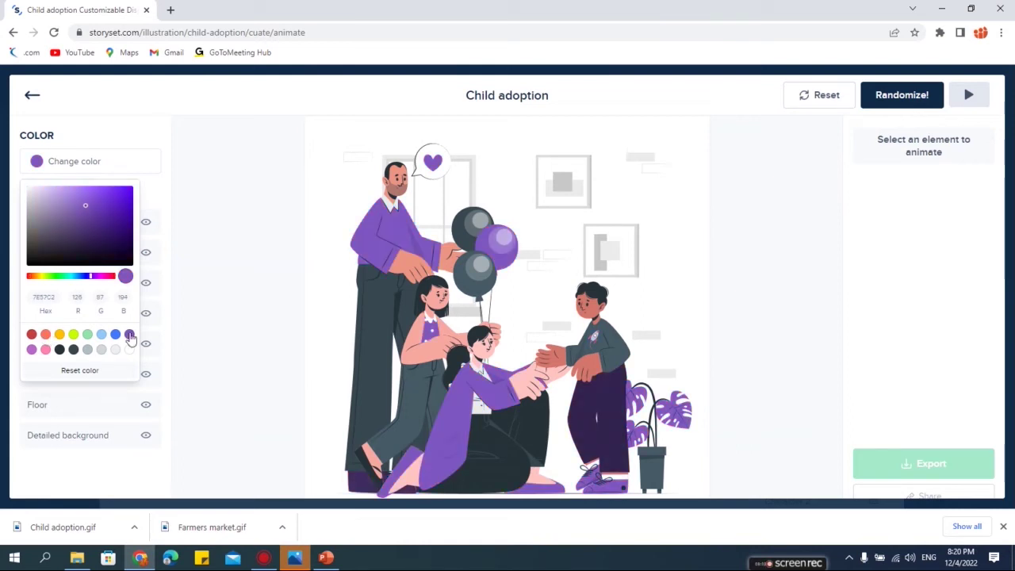
{"action": "left_click", "coordinate": [60, 351]}
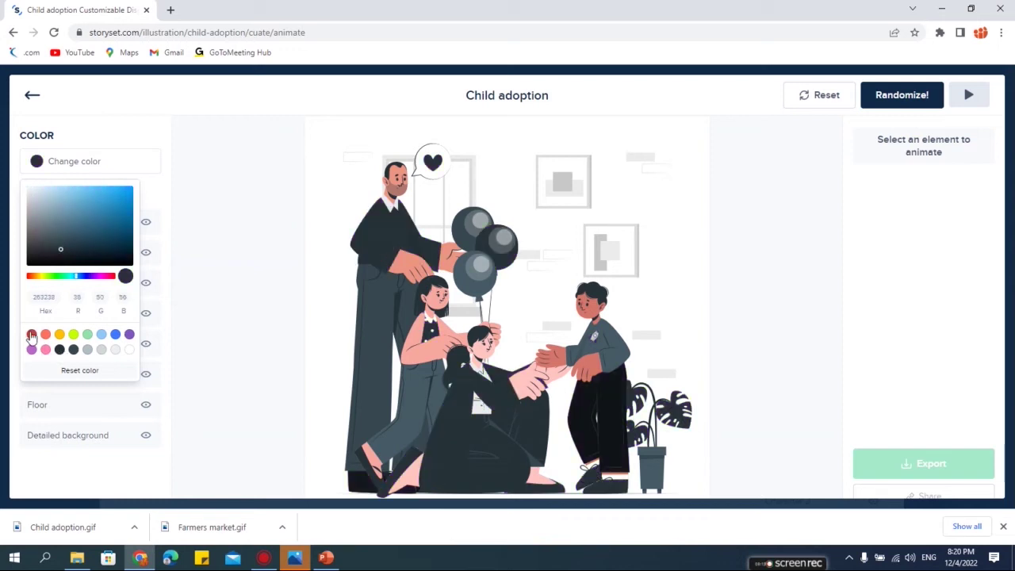
{"action": "left_click", "coordinate": [32, 336]}
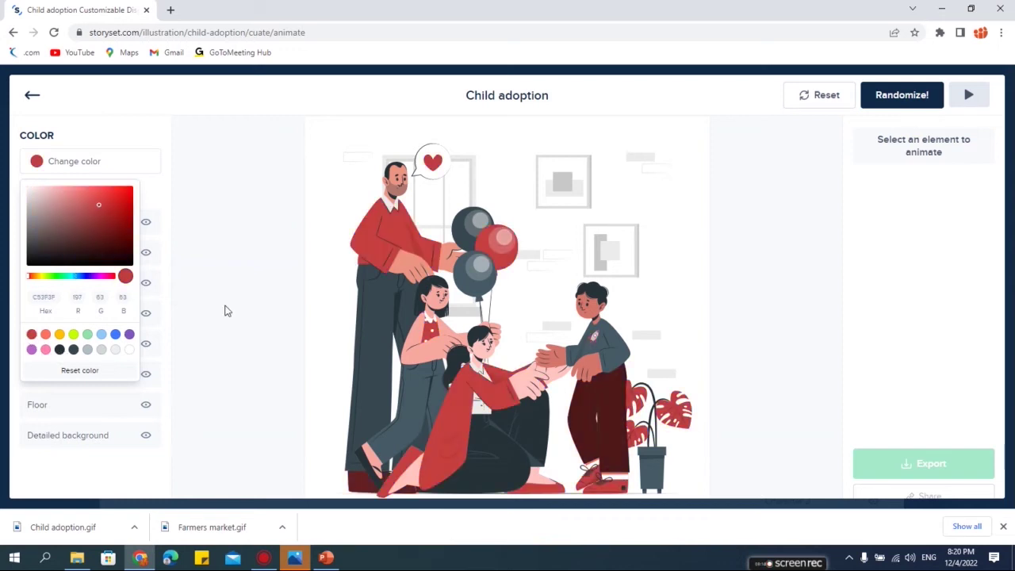
{"action": "left_click", "coordinate": [248, 249]}
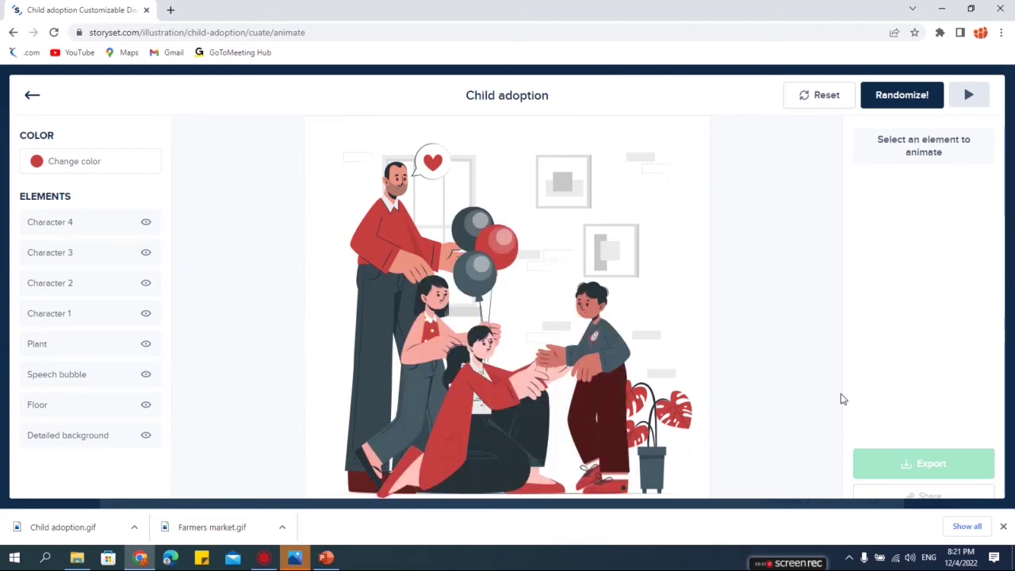
Select the plant and the characters one after another to examine which part of the illustration each element covers
{"action": "left_click", "coordinate": [601, 361]}
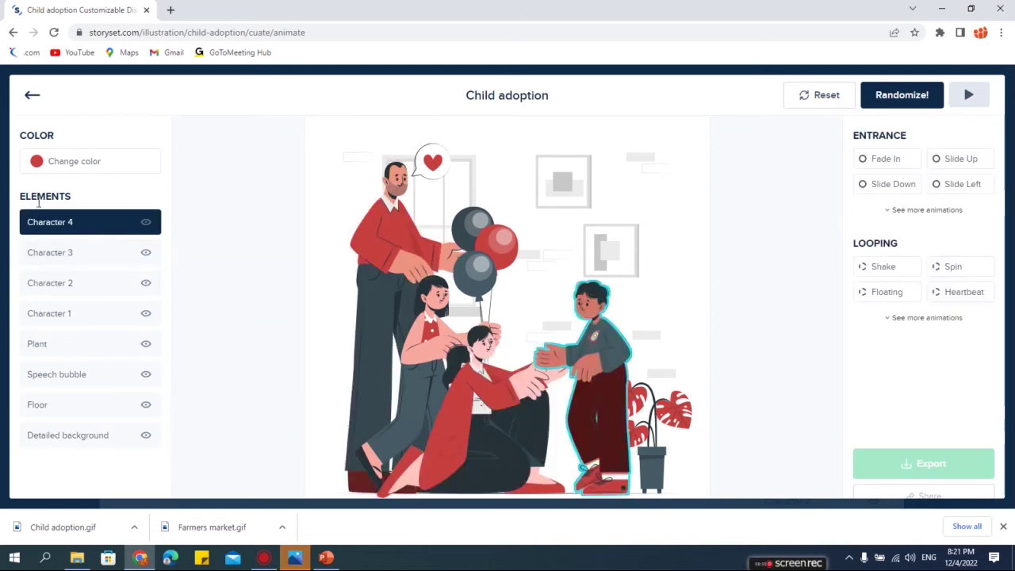
{"action": "left_click", "coordinate": [38, 348]}
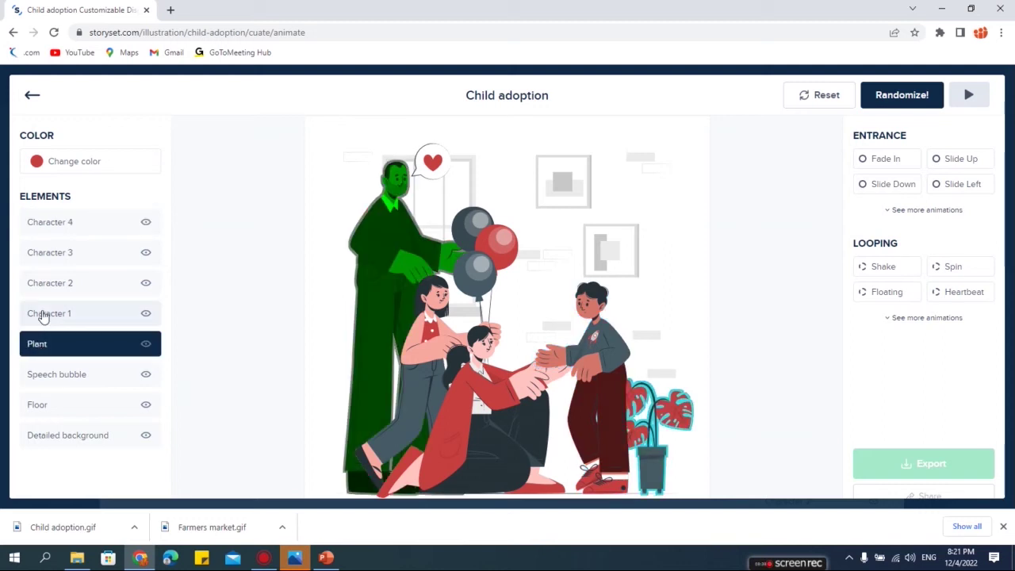
{"action": "left_click", "coordinate": [44, 315]}
{"action": "left_click", "coordinate": [49, 289]}
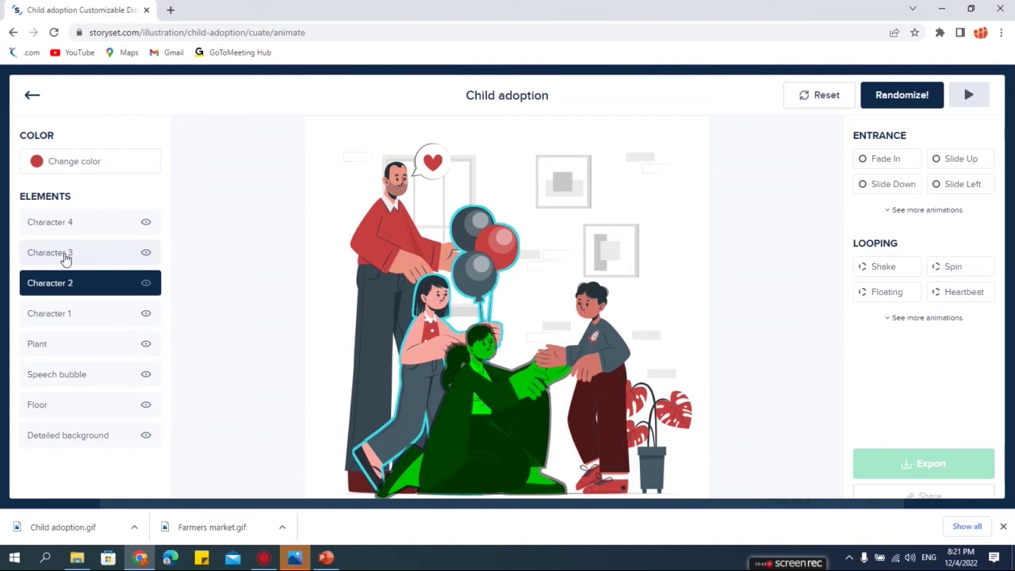
{"action": "left_click", "coordinate": [64, 257]}
Expand the animation choices for Character 4, try several entrances such as Fade In and Zoom In, and apply Slide Right
{"action": "left_click", "coordinate": [63, 225]}
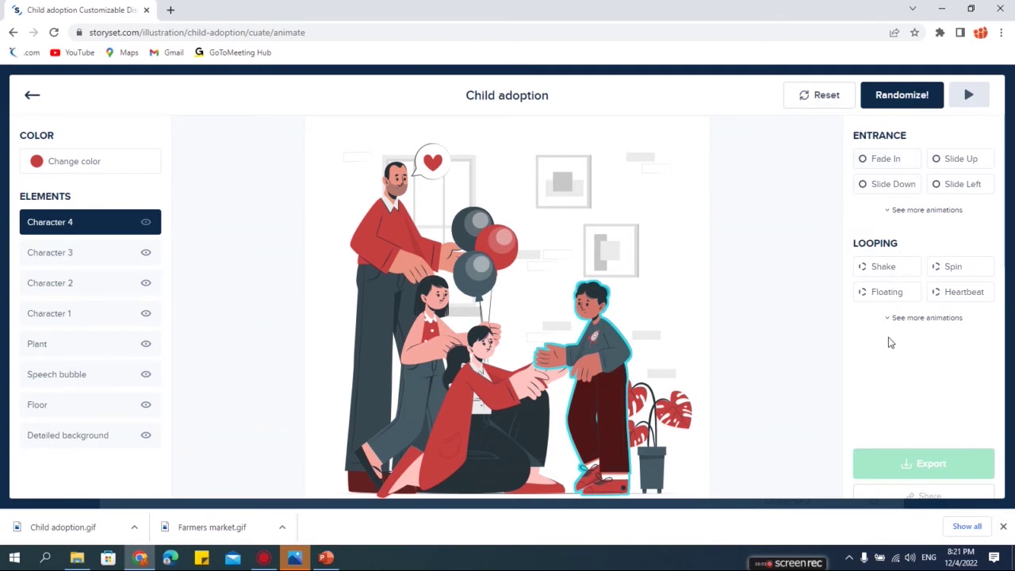
{"action": "left_click", "coordinate": [917, 319]}
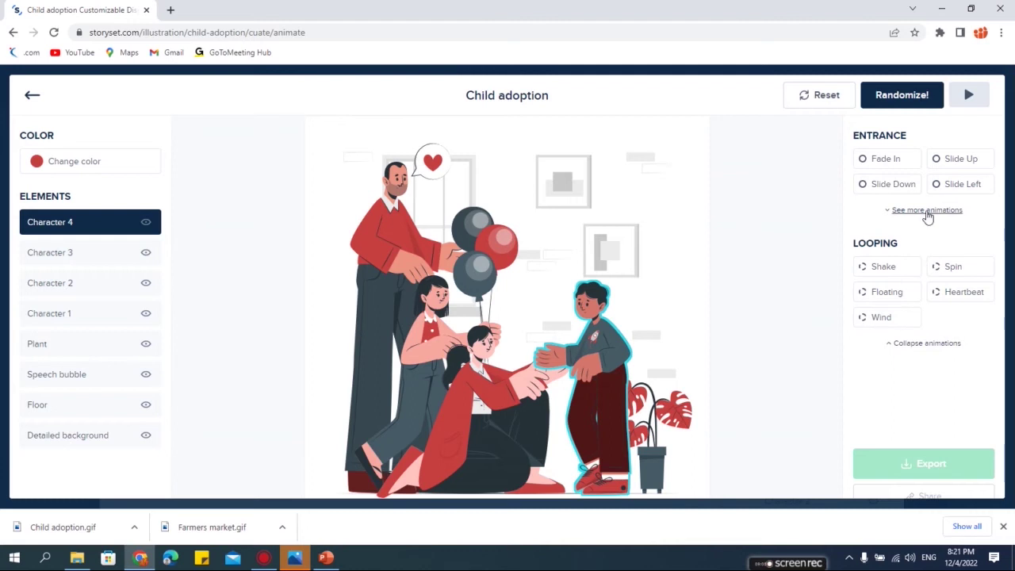
{"action": "left_click", "coordinate": [926, 211]}
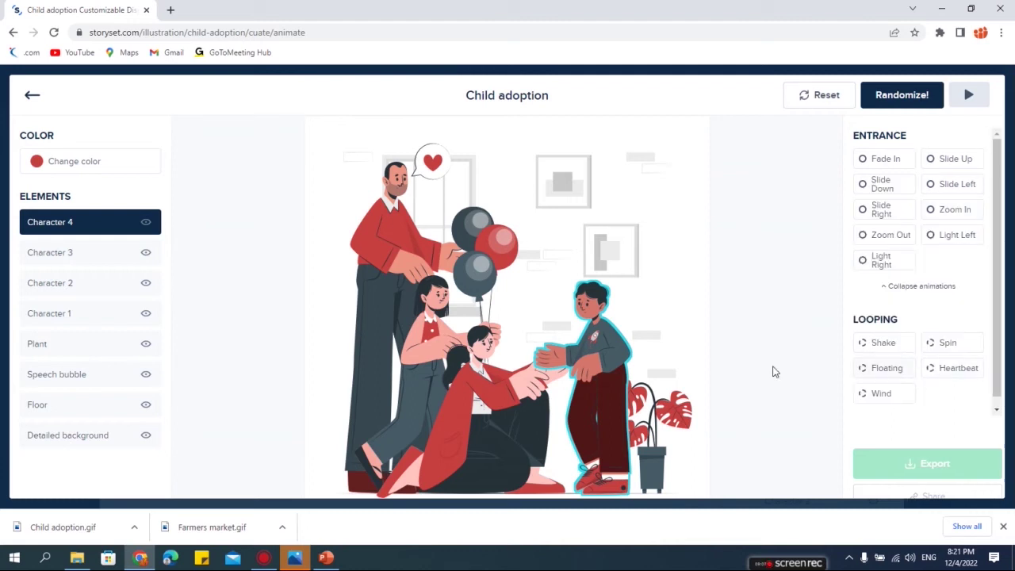
{"action": "left_click", "coordinate": [877, 162]}
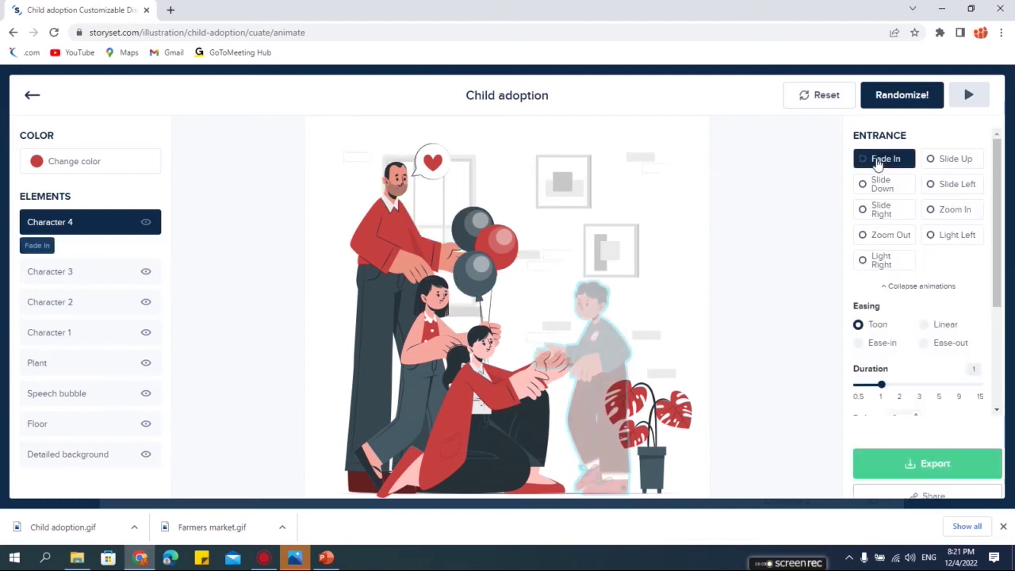
{"action": "left_click", "coordinate": [884, 188]}
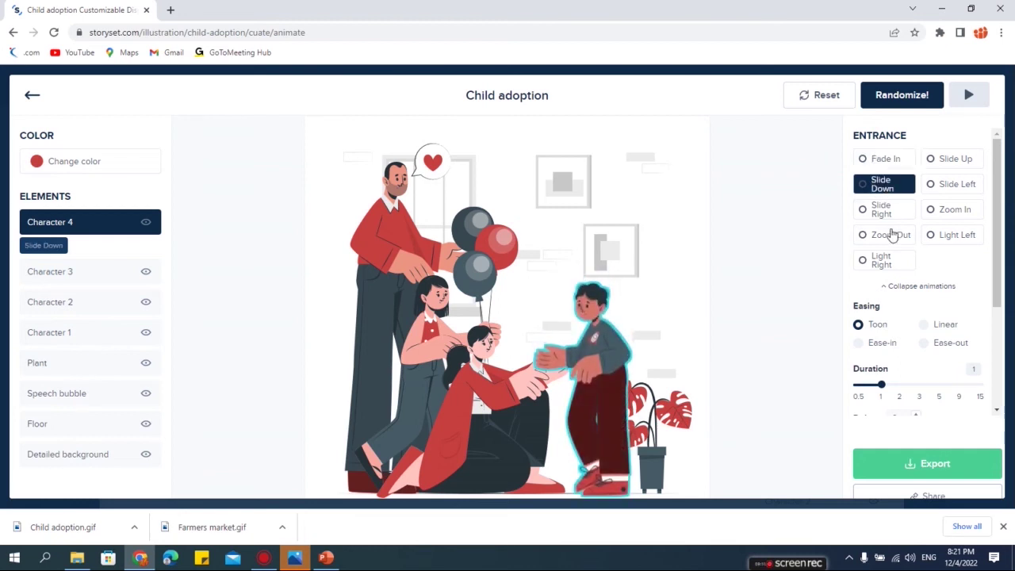
{"action": "left_click", "coordinate": [952, 212]}
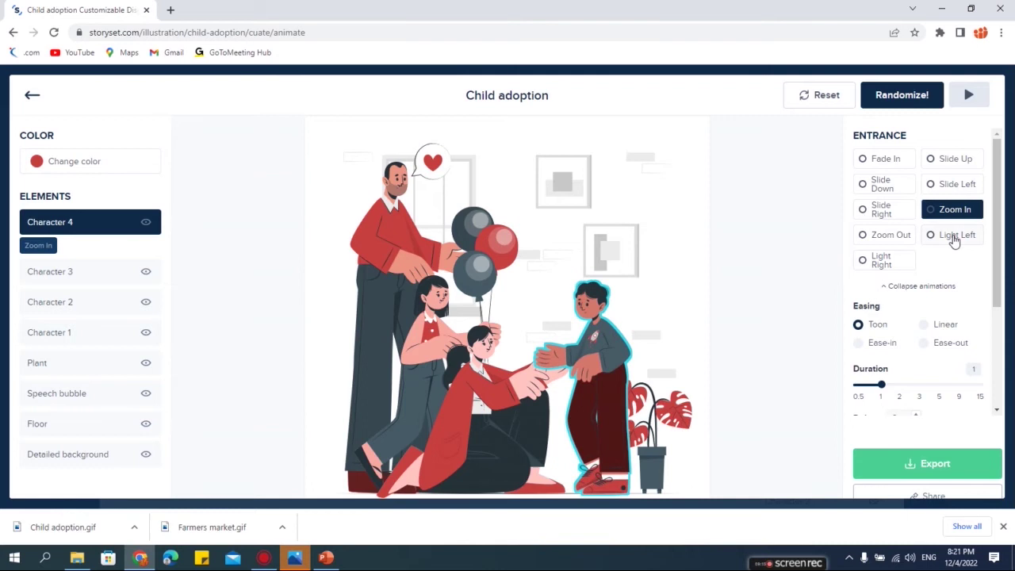
{"action": "left_click", "coordinate": [954, 238]}
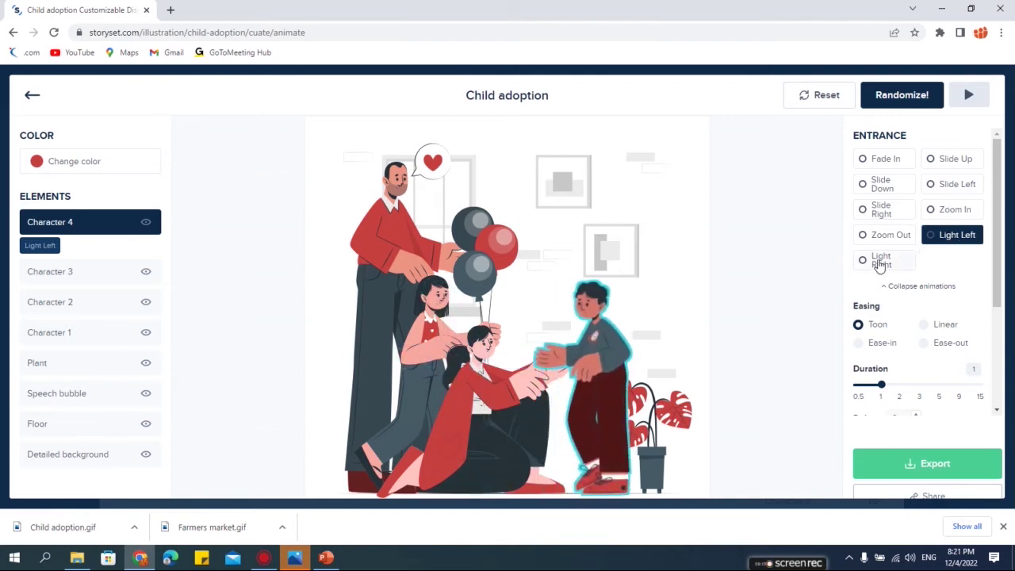
{"action": "left_click", "coordinate": [954, 189]}
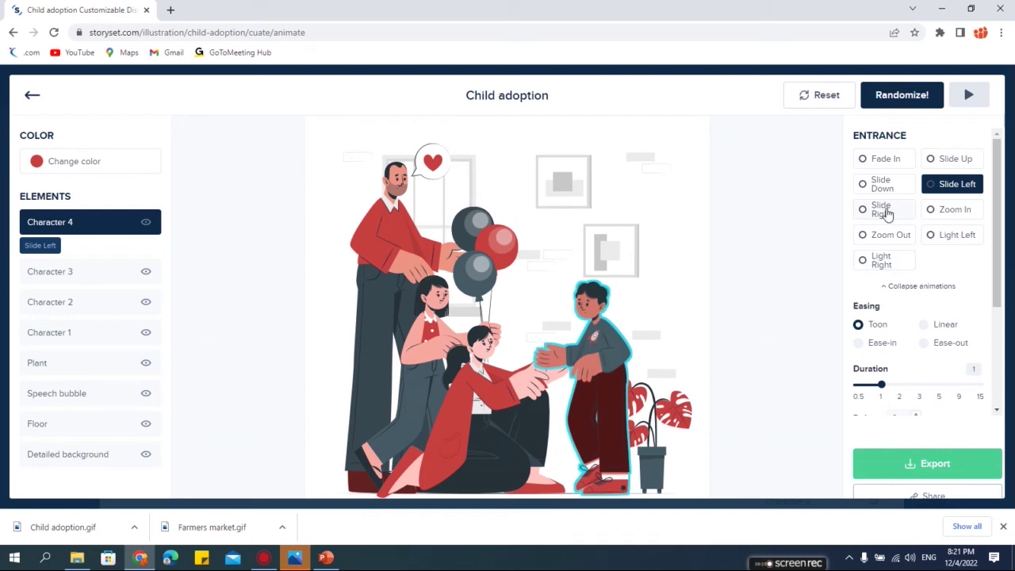
{"action": "left_click", "coordinate": [884, 211]}
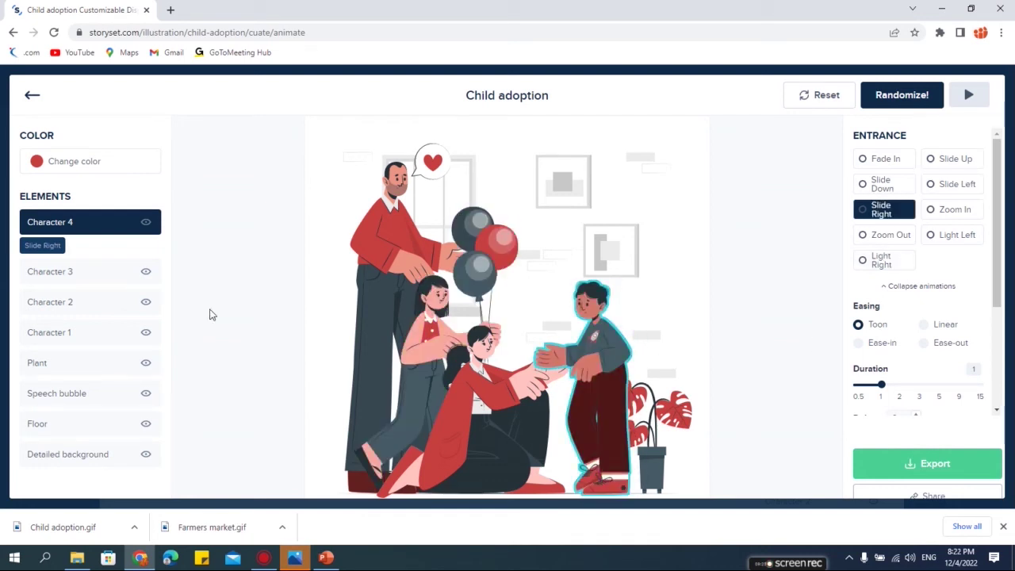
Apply the Slide Left entrance animation to Character 2, the girl holding the balloons
{"action": "left_click", "coordinate": [80, 273]}
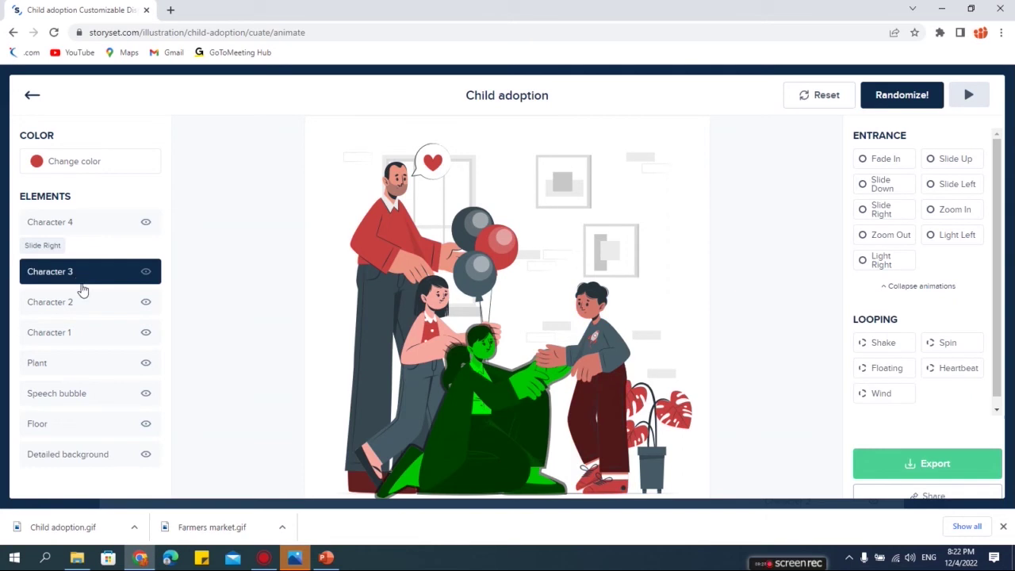
{"action": "left_click", "coordinate": [64, 308]}
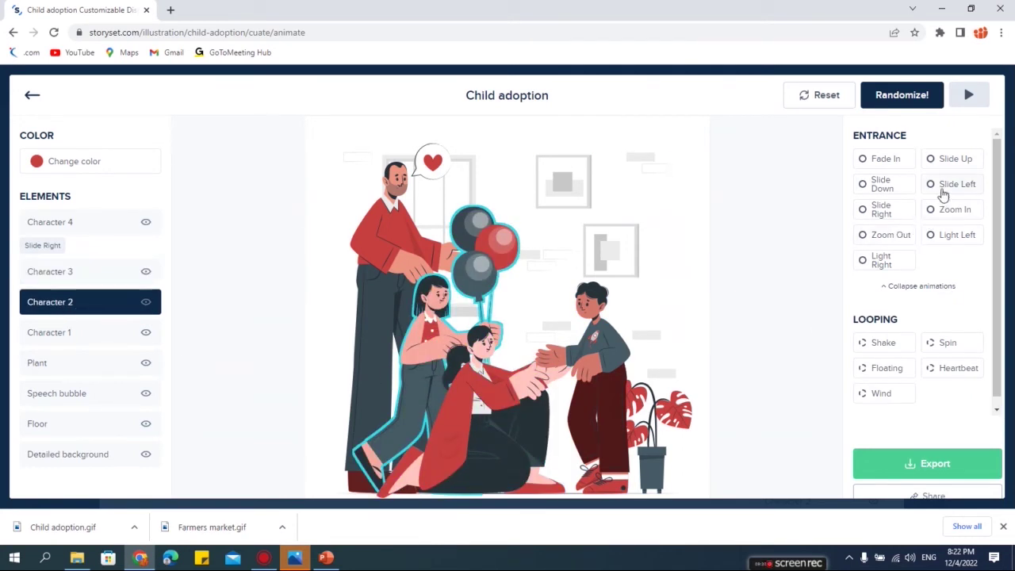
{"action": "left_click", "coordinate": [940, 185]}
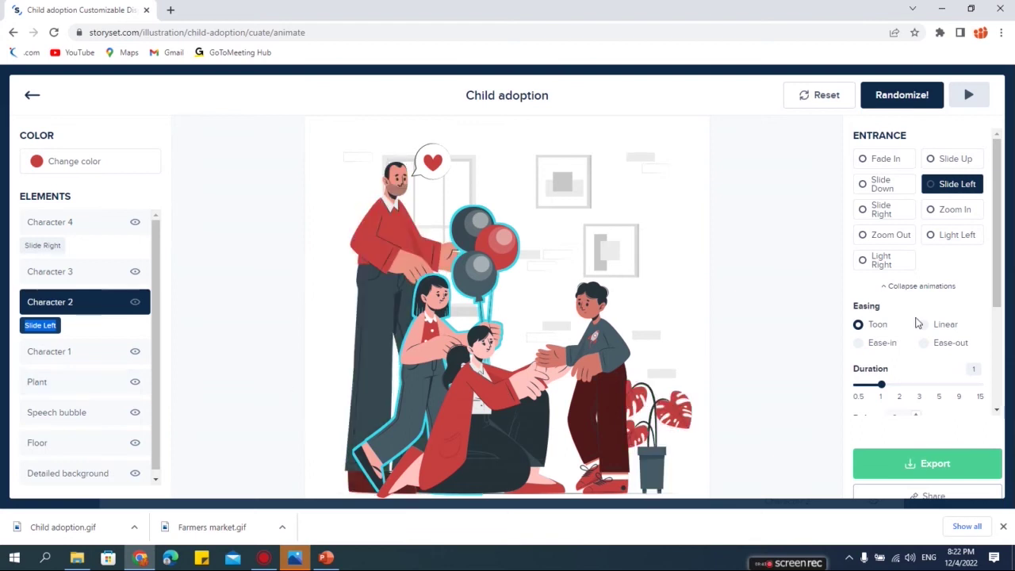
Compare the easing options for Character 2's entrance, choose Linear, and set the duration to 4.9
{"action": "scroll", "coordinate": [920, 325], "scroll_direction": "down", "scroll_amount": 1}
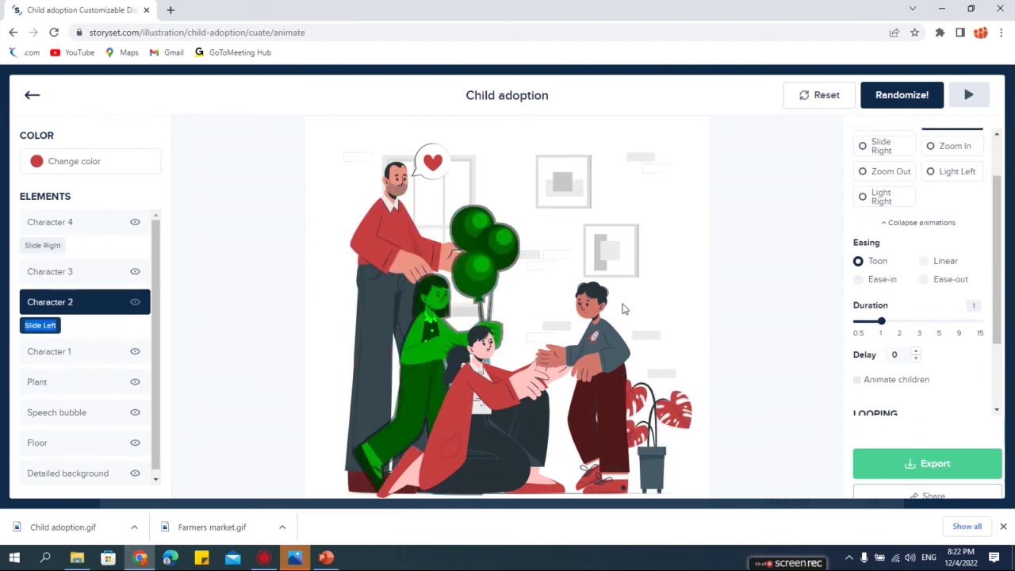
{"action": "left_click", "coordinate": [879, 283]}
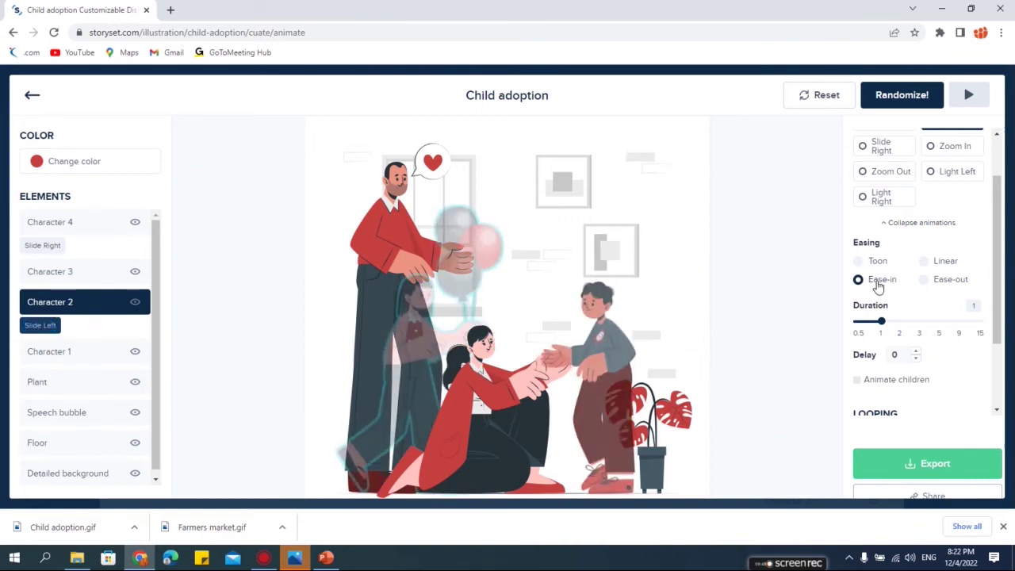
{"action": "left_click", "coordinate": [939, 281]}
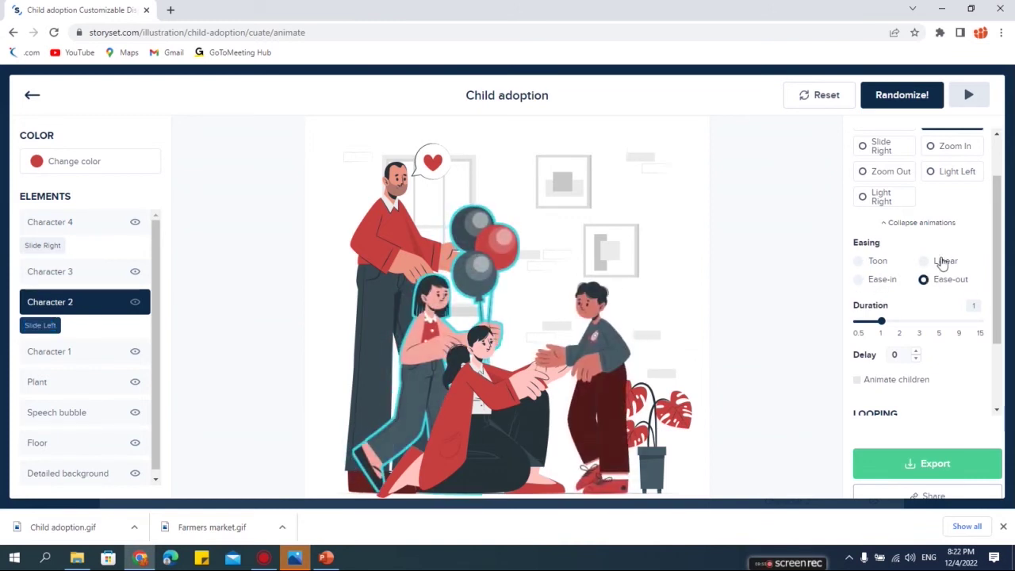
{"action": "left_click", "coordinate": [940, 261]}
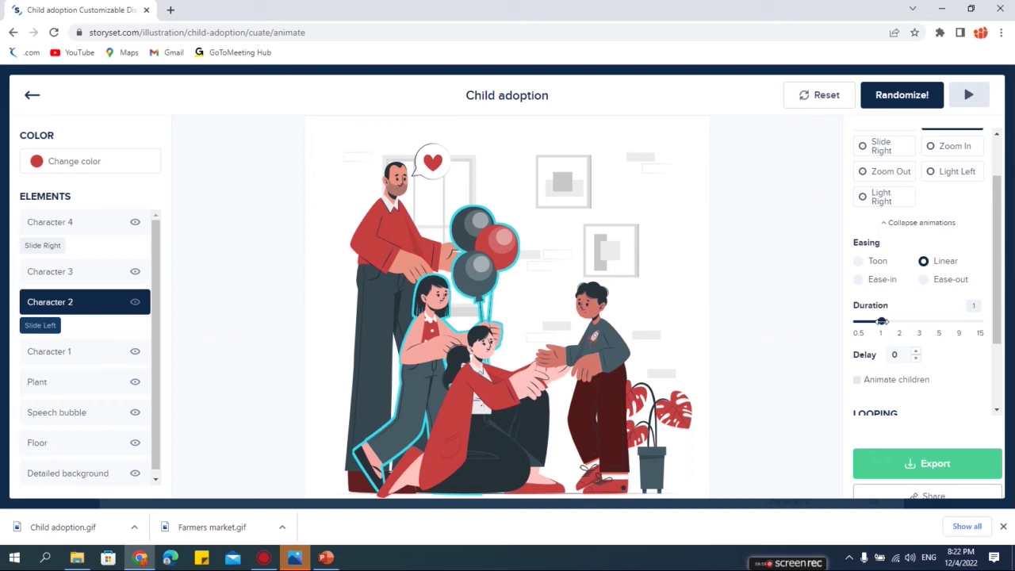
{"action": "left_click_drag", "start_coordinate": [882, 321], "coordinate": [940, 371]}
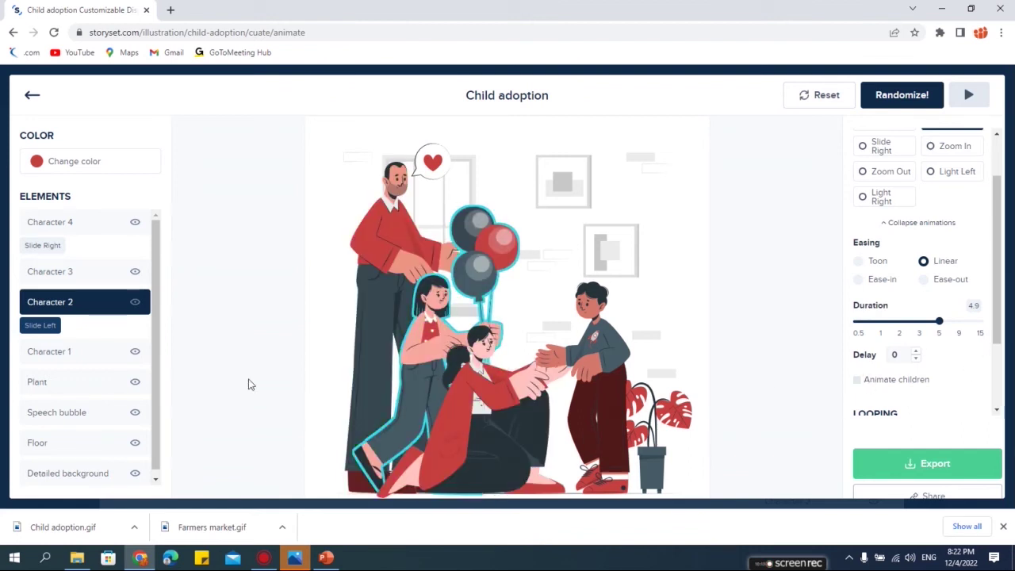
Enable Animate children for Character 2's Slide Left entrance and set its duration to 0.8
{"action": "left_click", "coordinate": [66, 355]}
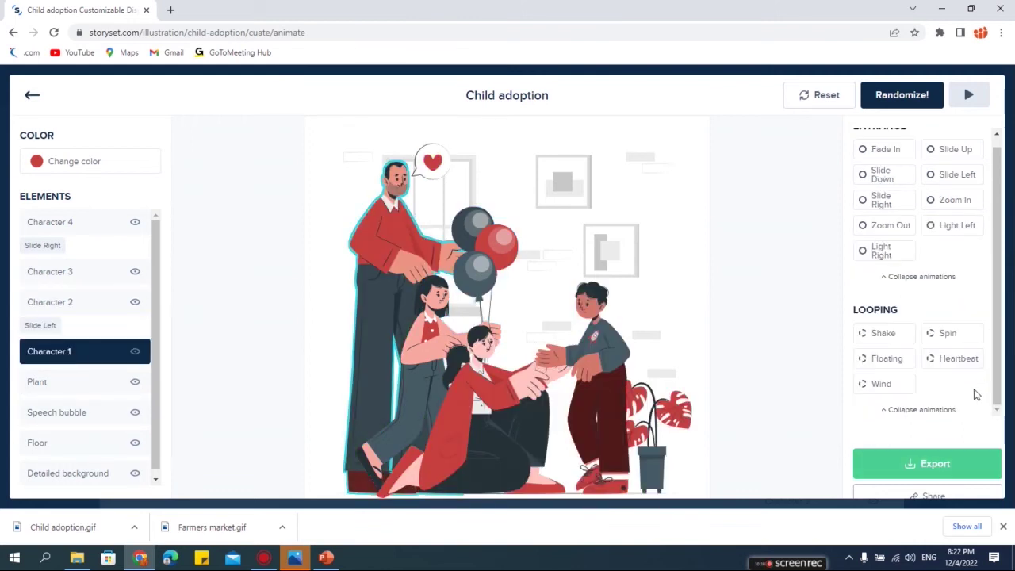
{"action": "left_click", "coordinate": [433, 317]}
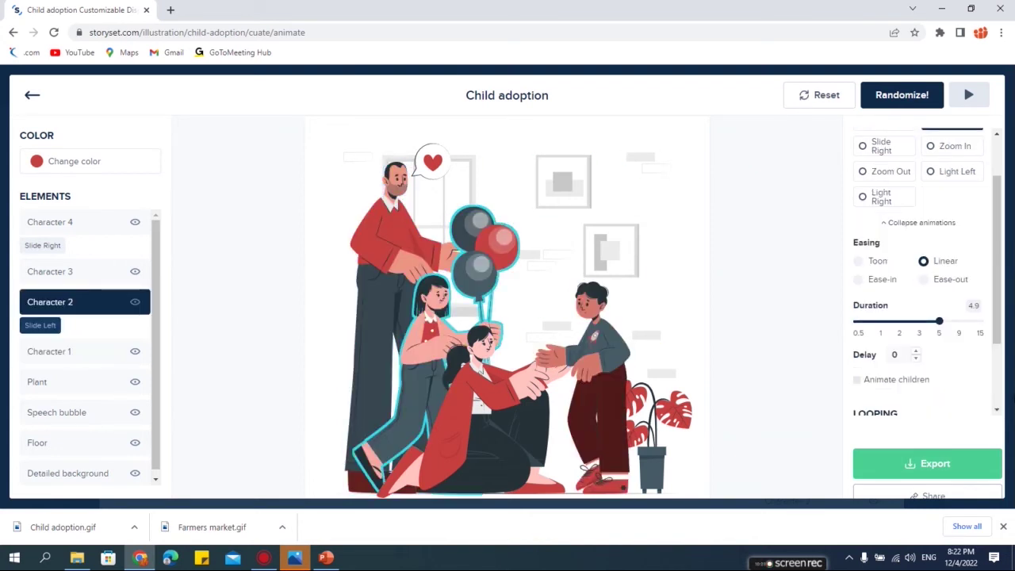
{"action": "left_click", "coordinate": [858, 380]}
{"action": "left_click_drag", "start_coordinate": [940, 321], "coordinate": [870, 369]}
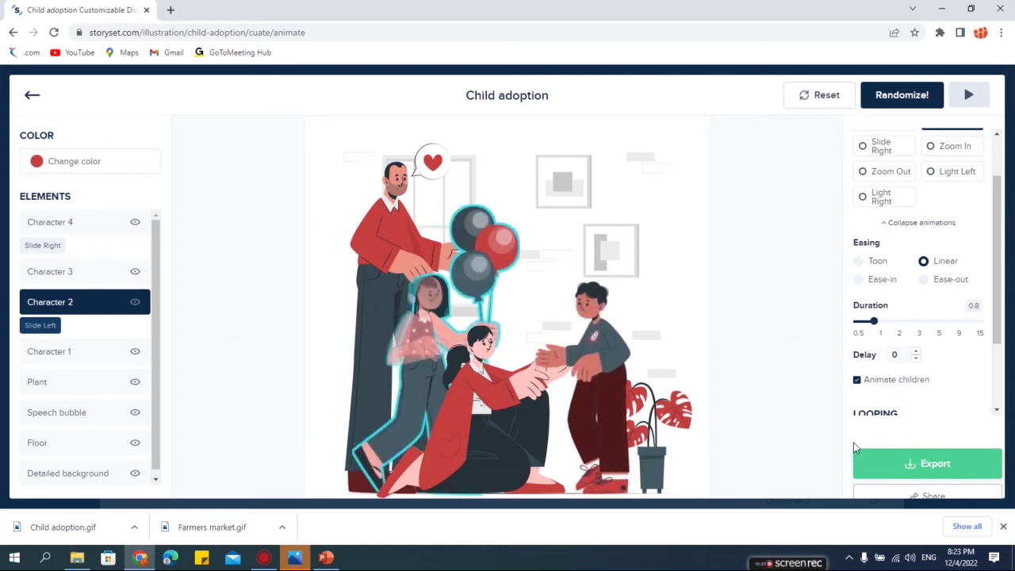
Turn off Animate children for Character 2's entrance and add a Shake looping animation to the character
{"action": "left_click", "coordinate": [858, 380]}
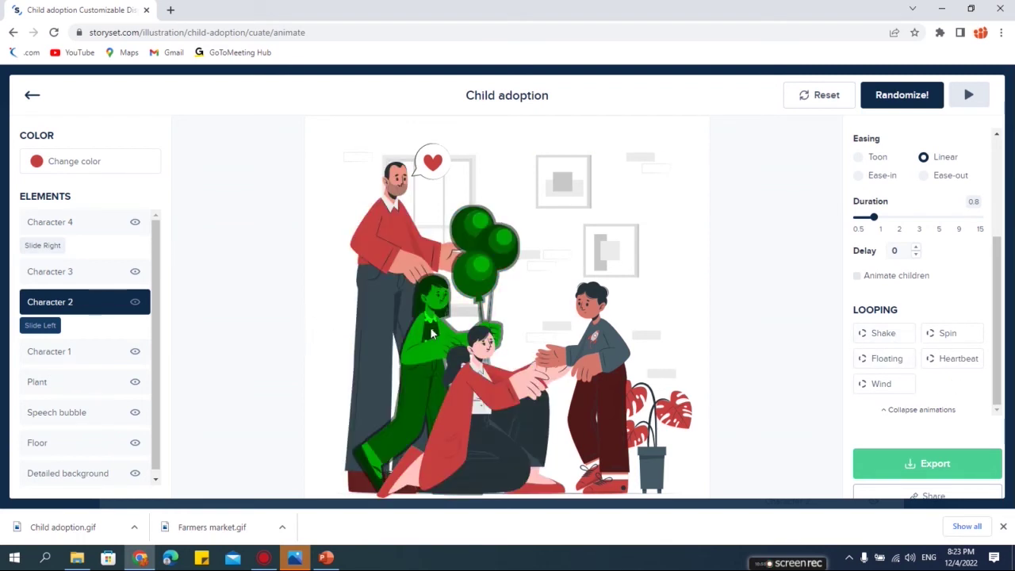
{"action": "left_click", "coordinate": [884, 335]}
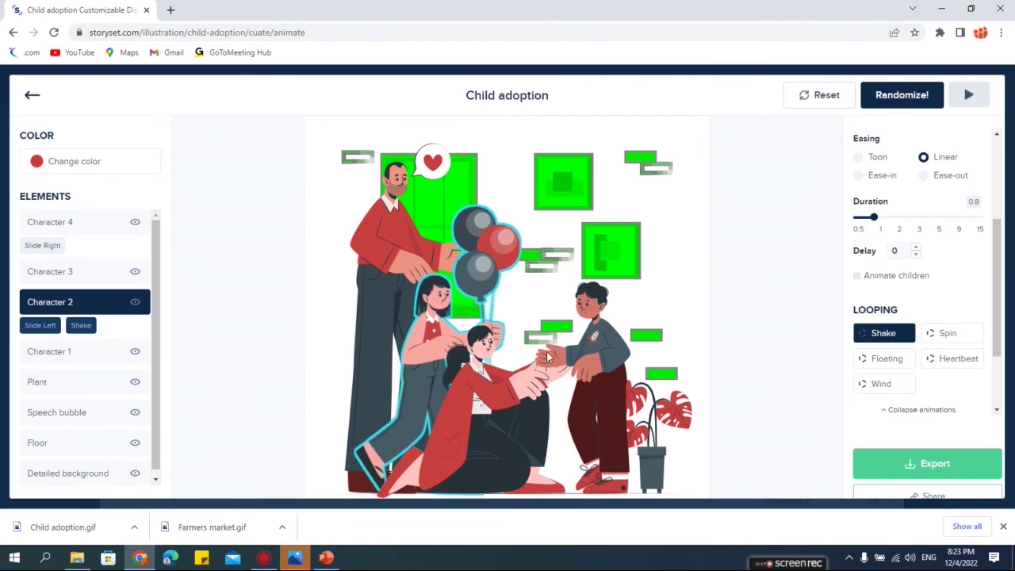
Add a Floating looping animation to Character 4, the boy, and a Spin looping animation to the Plant
{"action": "left_click", "coordinate": [593, 349]}
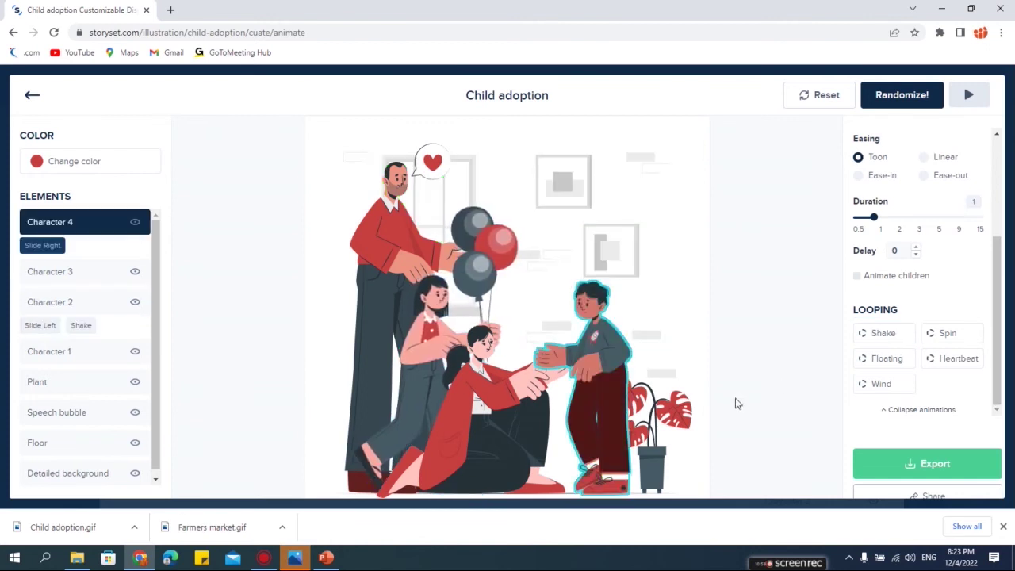
{"action": "left_click", "coordinate": [889, 360]}
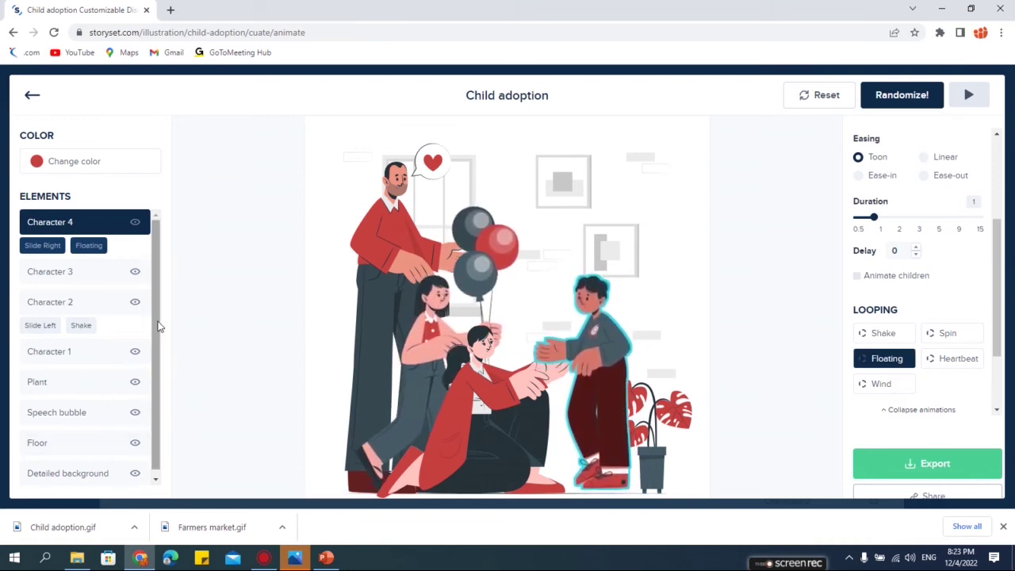
{"action": "scroll", "coordinate": [78, 389], "scroll_direction": "down", "scroll_amount": 1}
{"action": "left_click", "coordinate": [40, 379]}
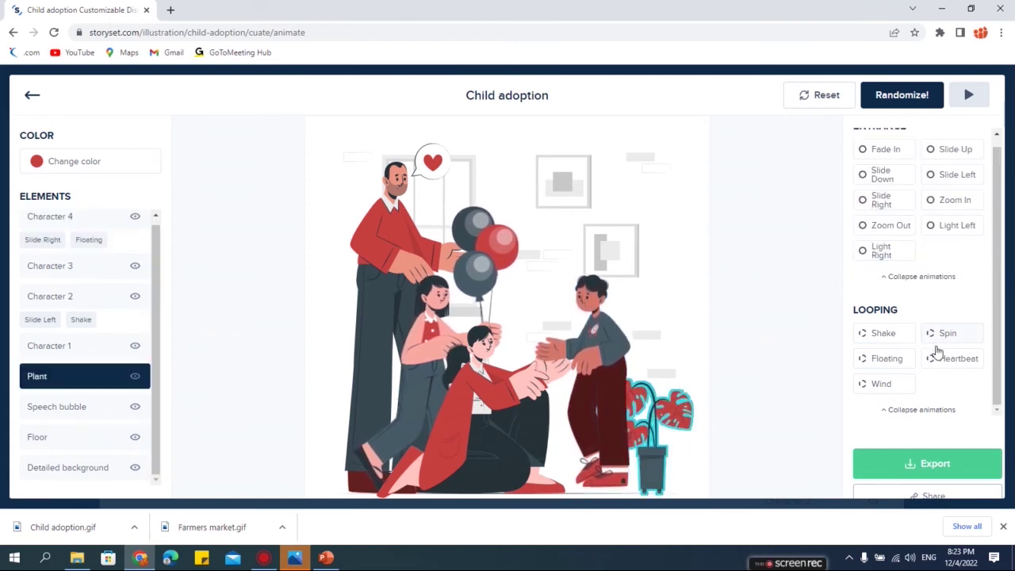
{"action": "left_click", "coordinate": [943, 336]}
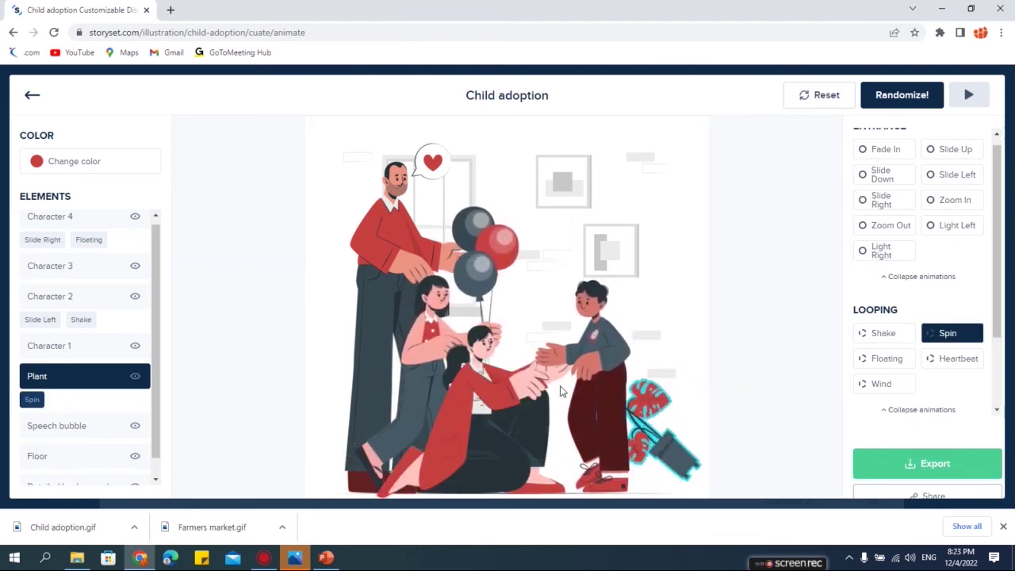
{"action": "scroll", "coordinate": [153, 230], "scroll_direction": "up", "scroll_amount": 2}
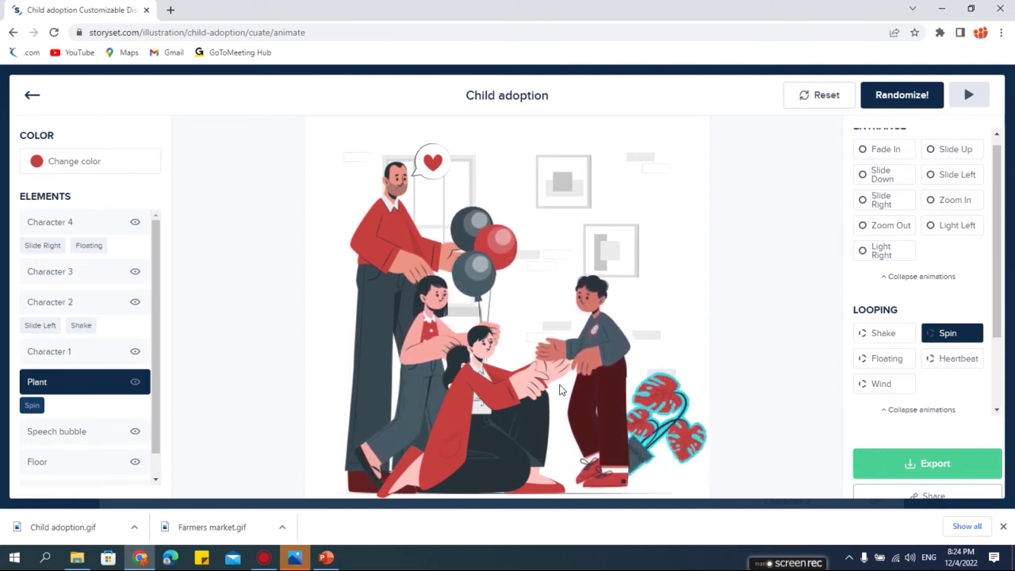
{"action": "left_click", "coordinate": [787, 252]}
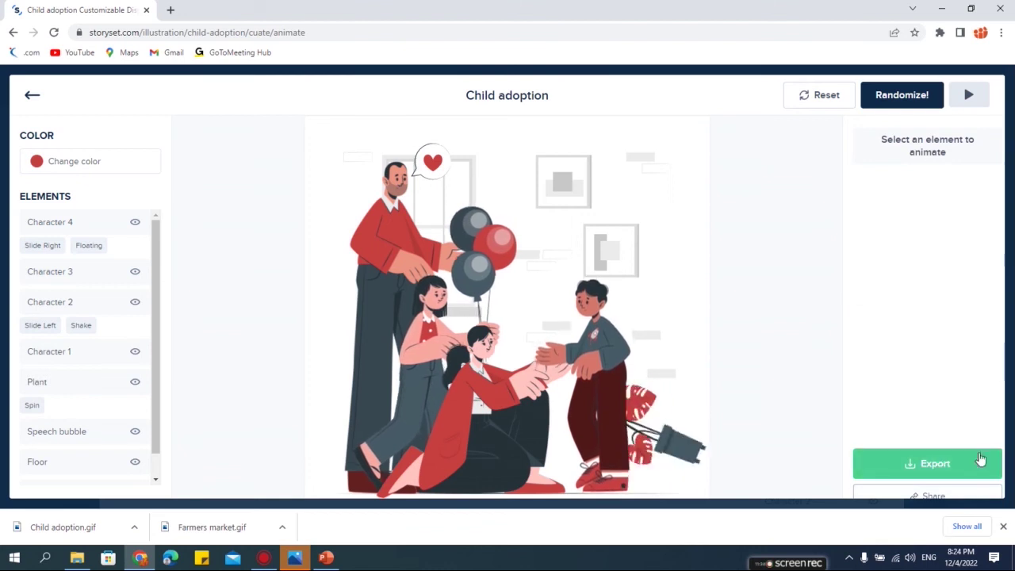
Open the animation's export options, compare the Entrance and Looping types for GIF or video, and choose Looping
{"action": "left_click", "coordinate": [932, 497]}
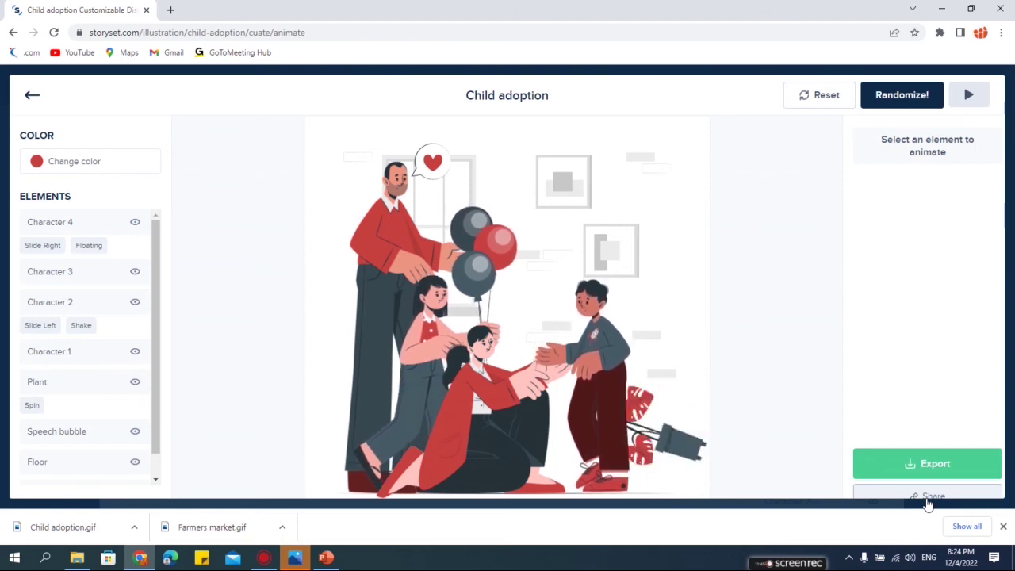
{"action": "left_click", "coordinate": [920, 464]}
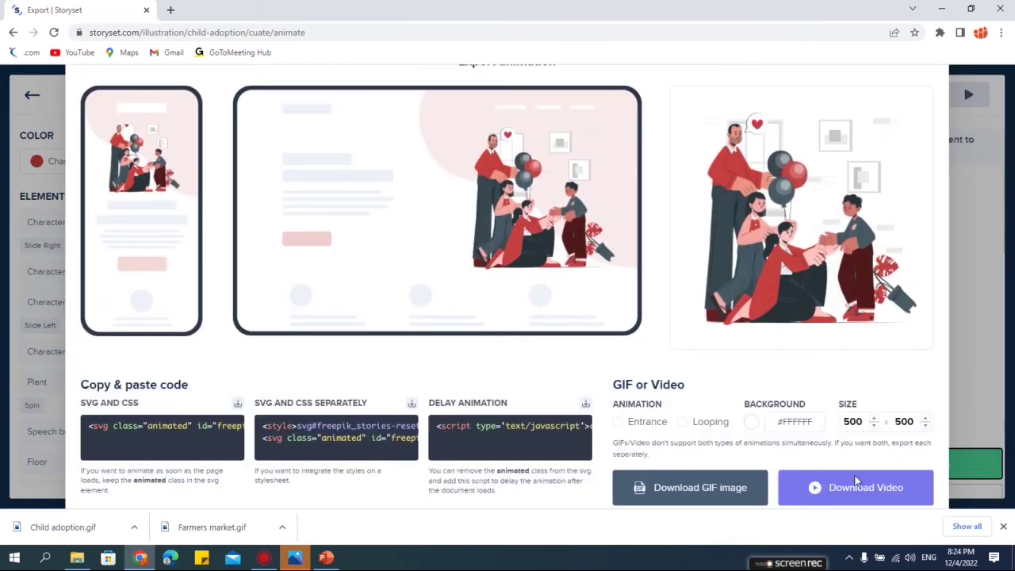
{"action": "left_click", "coordinate": [720, 491]}
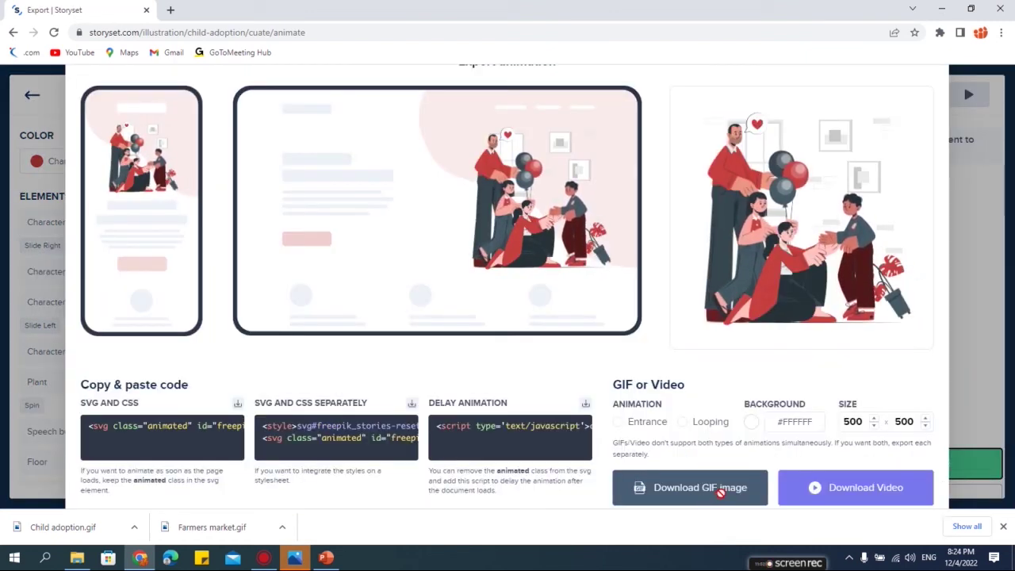
{"action": "left_click", "coordinate": [845, 491]}
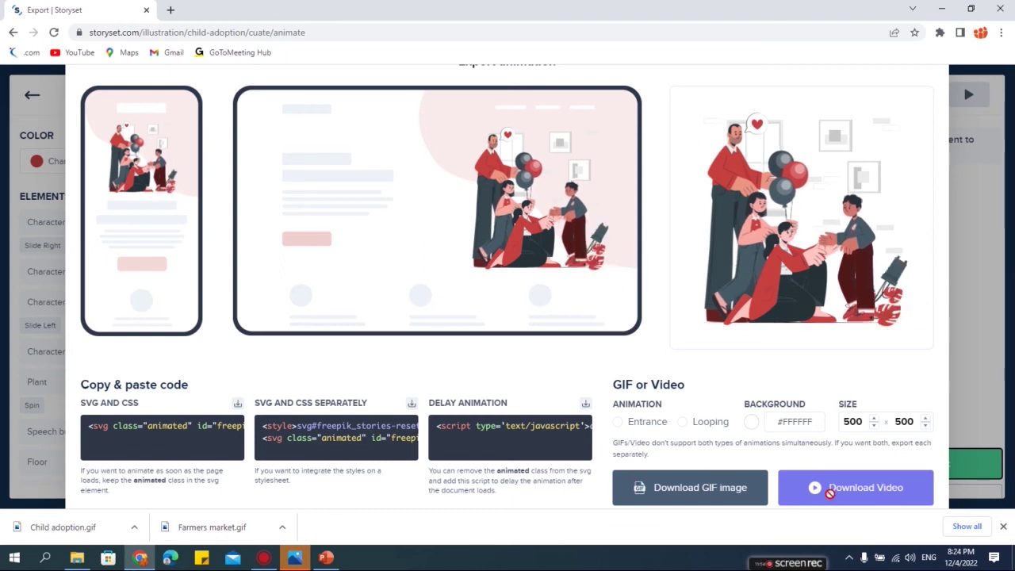
{"action": "left_click", "coordinate": [642, 422]}
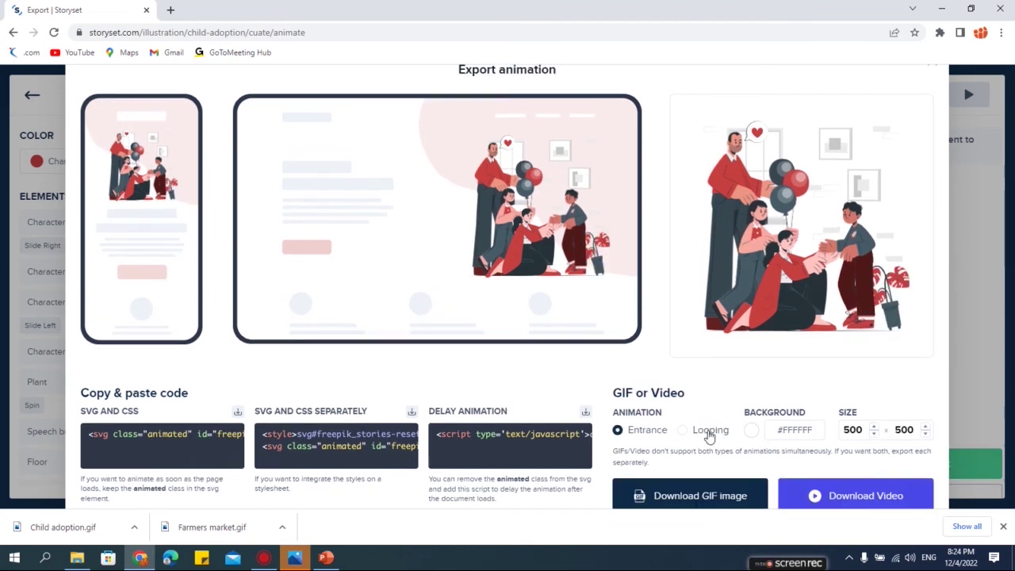
{"action": "left_click", "coordinate": [709, 432]}
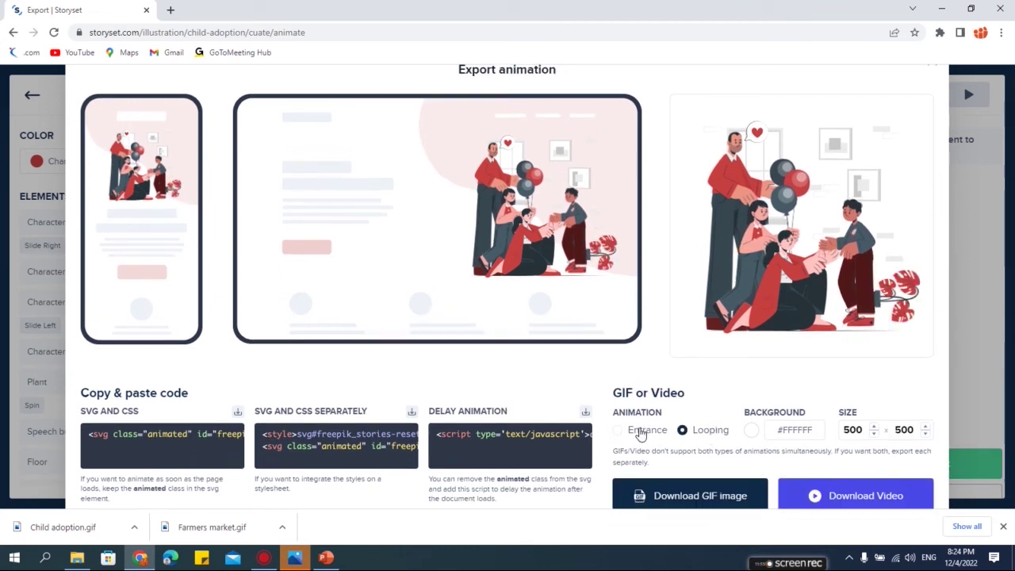
{"action": "left_click", "coordinate": [644, 433]}
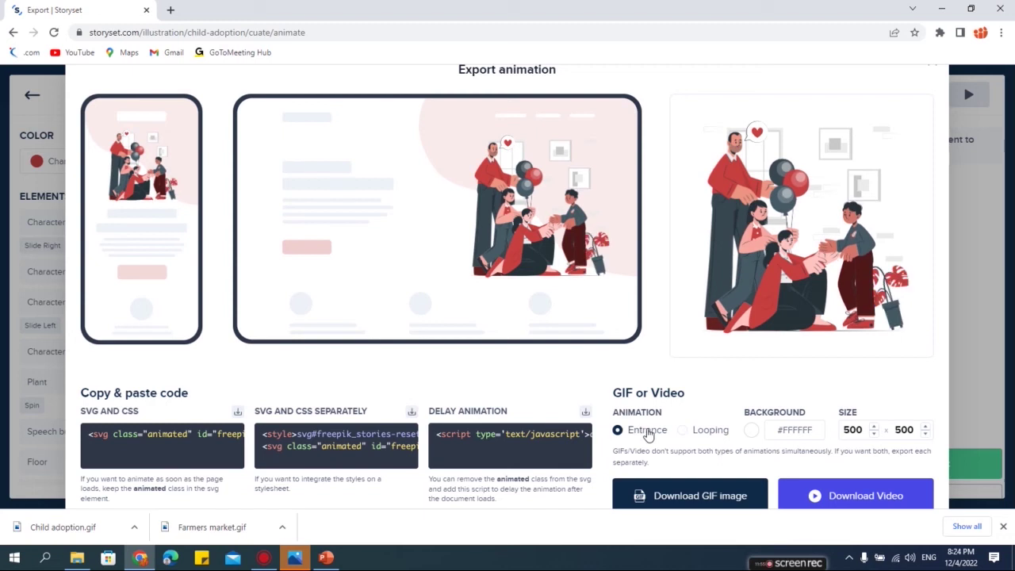
{"action": "left_click", "coordinate": [695, 434]}
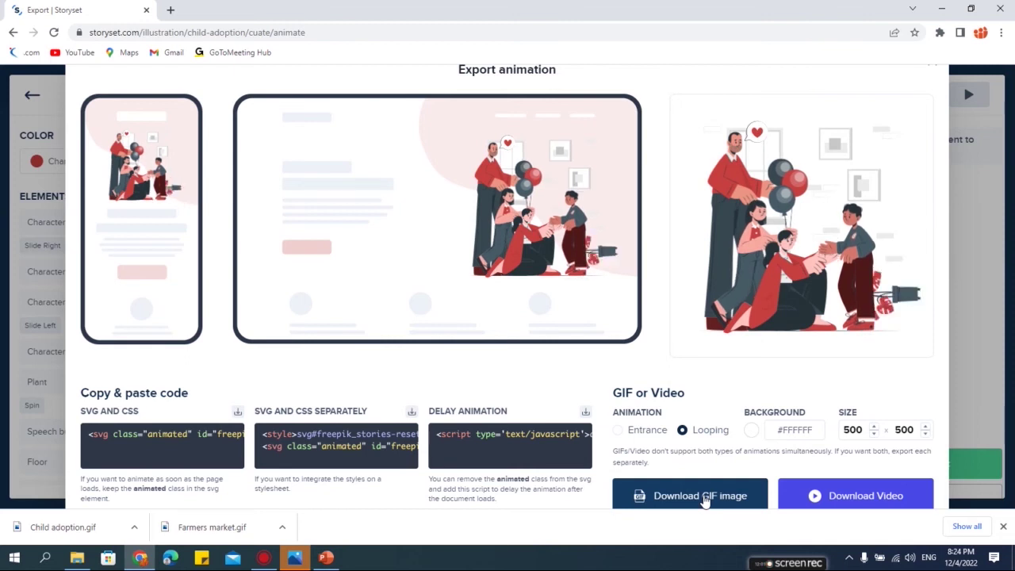
Download the looping animation as a GIF image and as a video, dismissing the attribution reminder each time
{"action": "left_click", "coordinate": [704, 498]}
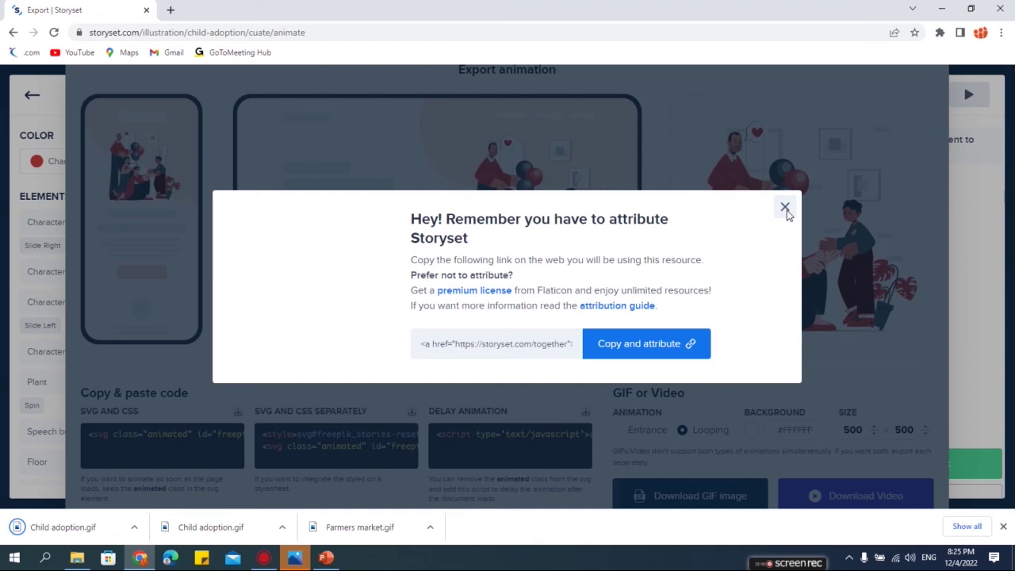
{"action": "left_click", "coordinate": [785, 208]}
{"action": "left_click", "coordinate": [847, 494]}
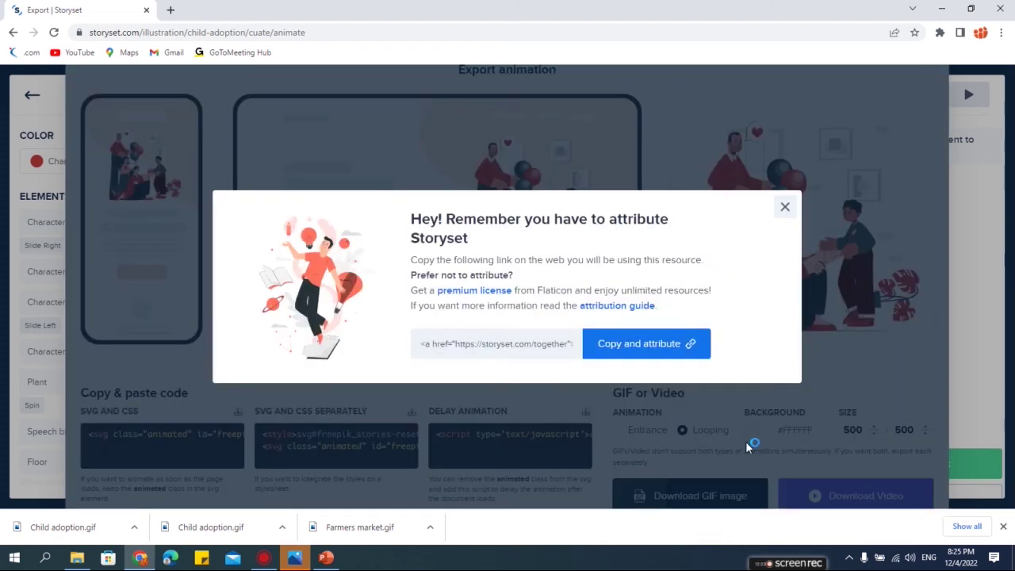
{"action": "left_click", "coordinate": [745, 447]}
Open the Downloads folder and preview the exported Child adoption.gif and Child adoption.mp4 files
{"action": "mouse_move", "coordinate": [77, 558]}
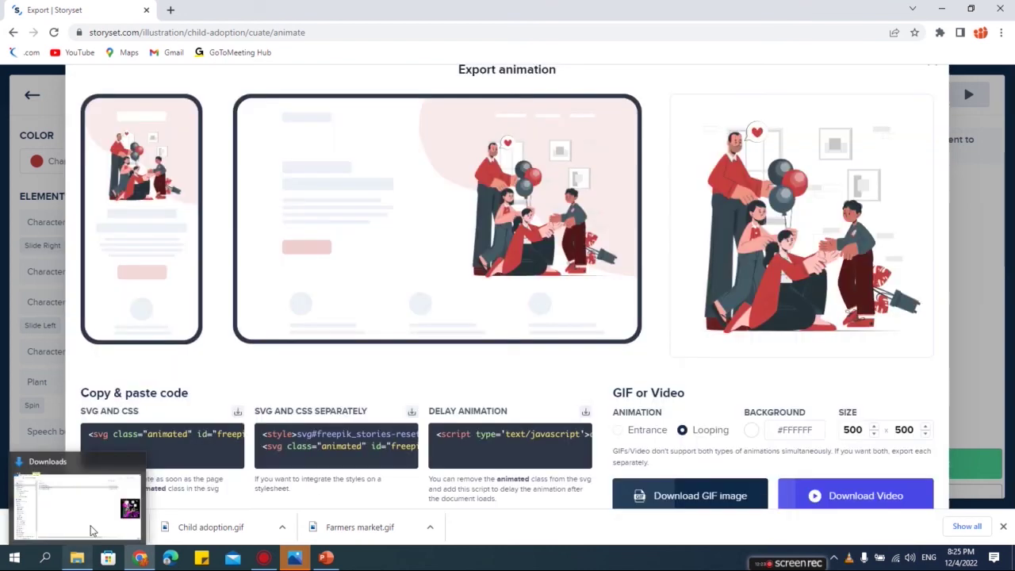
{"action": "left_click", "coordinate": [92, 531]}
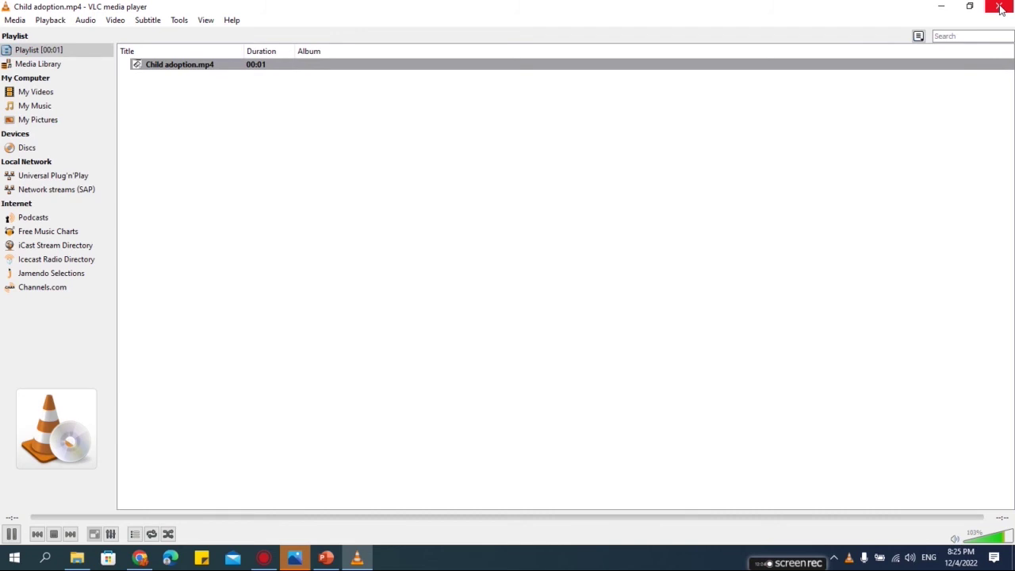
{"action": "left_click", "coordinate": [998, 8]}
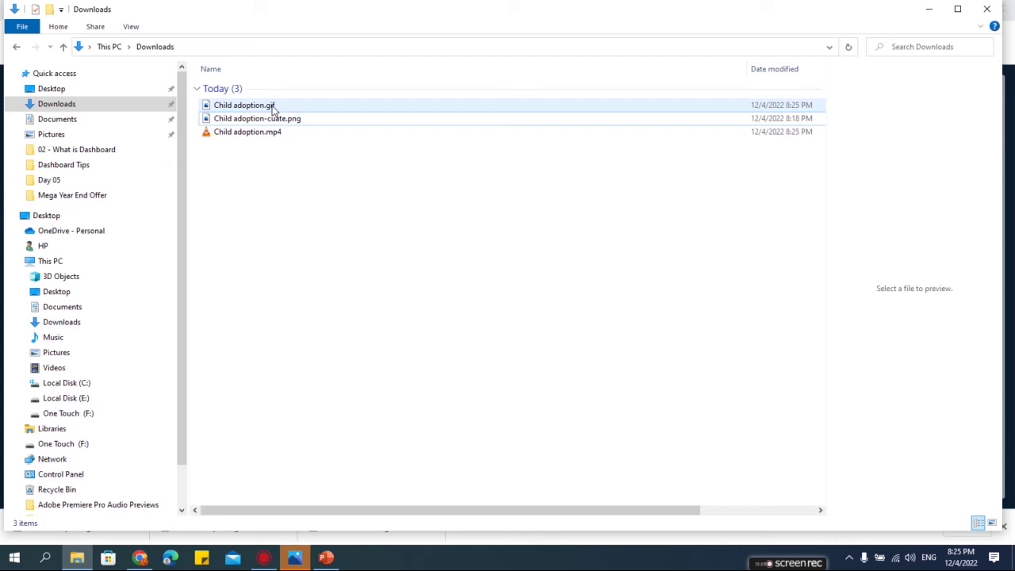
{"action": "double_click", "coordinate": [272, 109]}
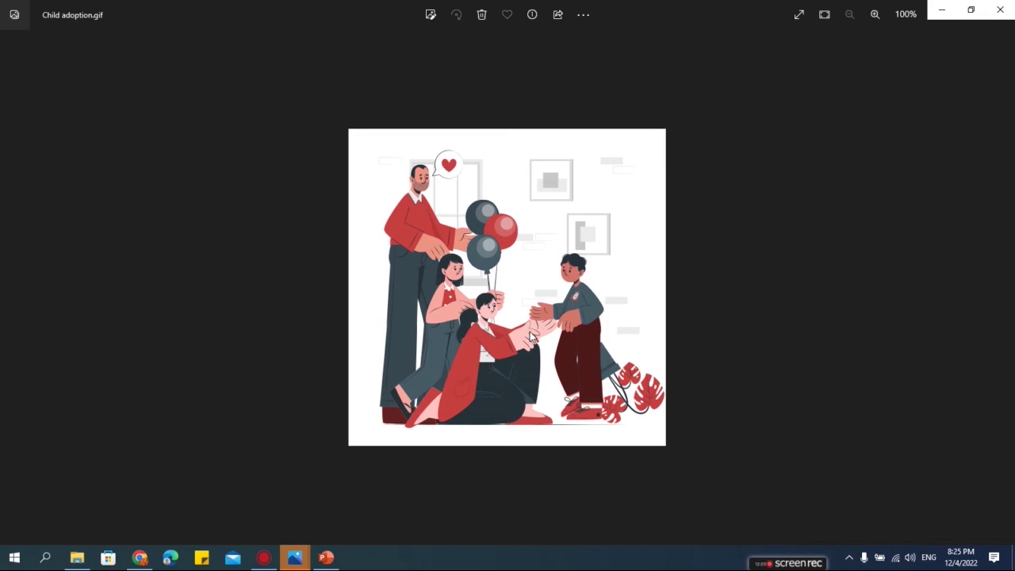
{"action": "key", "text": "alt+Tab"}
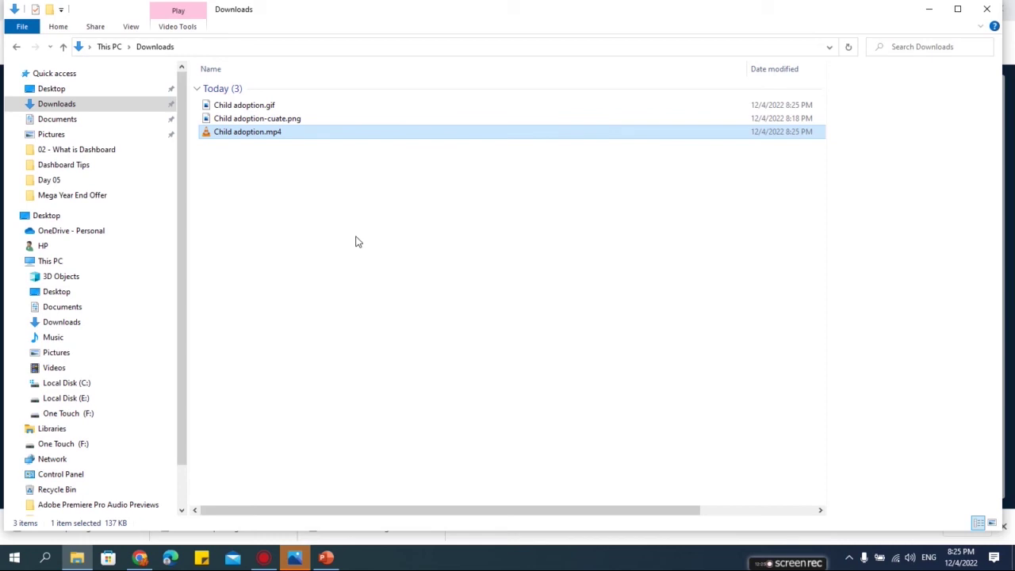
{"action": "key", "text": "Return"}
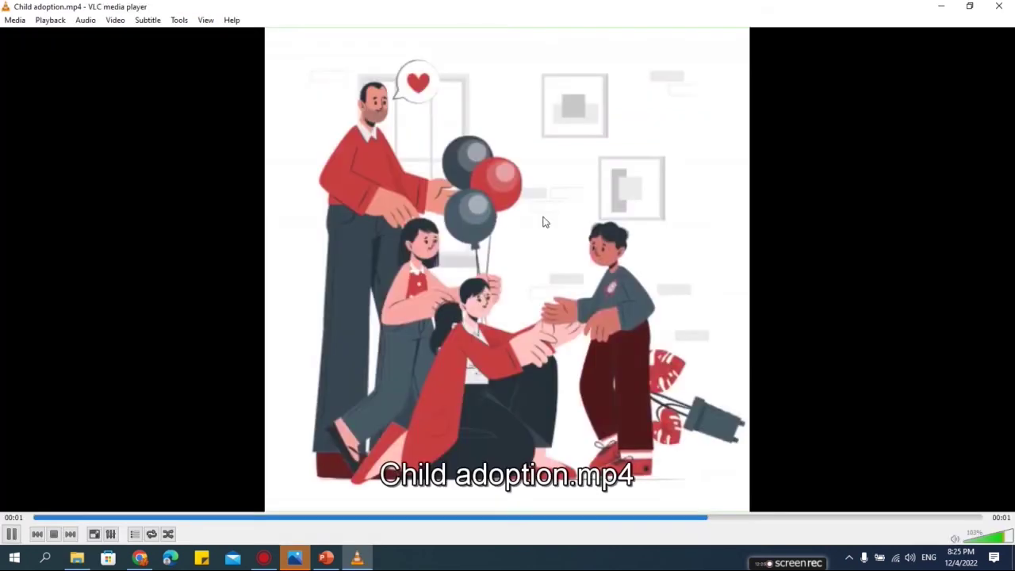
{"action": "key", "text": "alt+F4"}
Switch to PowerPoint, add a second slide after the illustration slide, and delete all its placeholders
{"action": "left_click", "coordinate": [326, 558]}
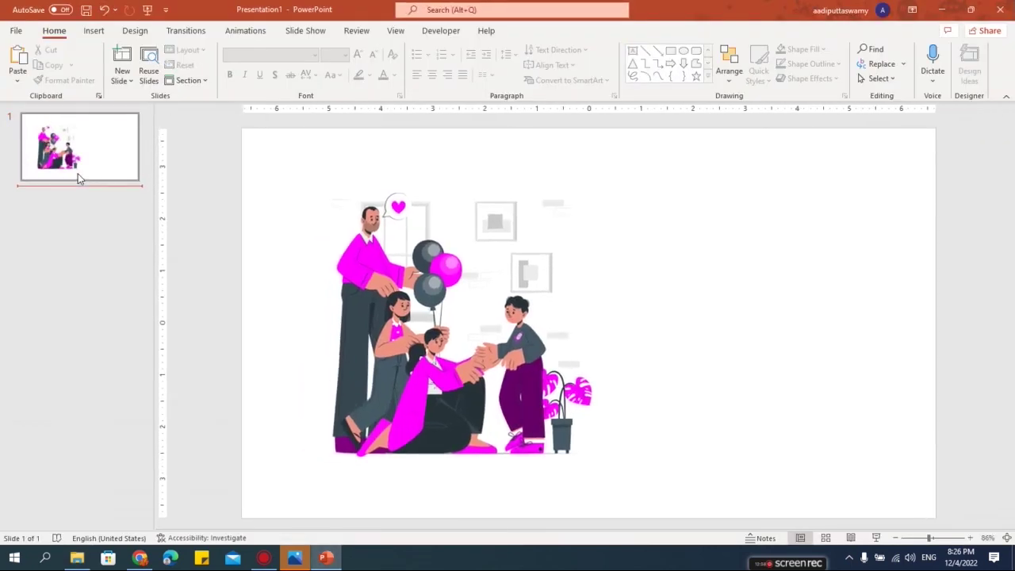
{"action": "key", "text": "Return"}
{"action": "left_click_drag", "start_coordinate": [255, 139], "coordinate": [951, 523]}
{"action": "key", "text": "Delete"}
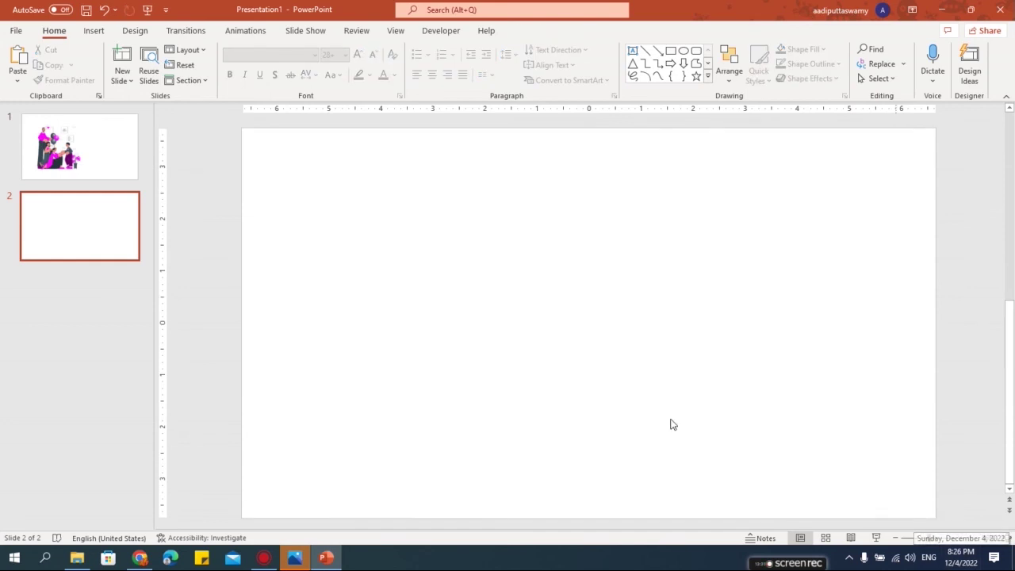
Insert Child adoption.gif from the Downloads folder onto the blank slide 2 and start the slide show from that slide
{"action": "left_click", "coordinate": [76, 558]}
{"action": "left_click", "coordinate": [267, 104]}
{"action": "left_click_drag", "start_coordinate": [251, 114], "coordinate": [571, 325]}
{"action": "key", "text": "alt+Tab"}
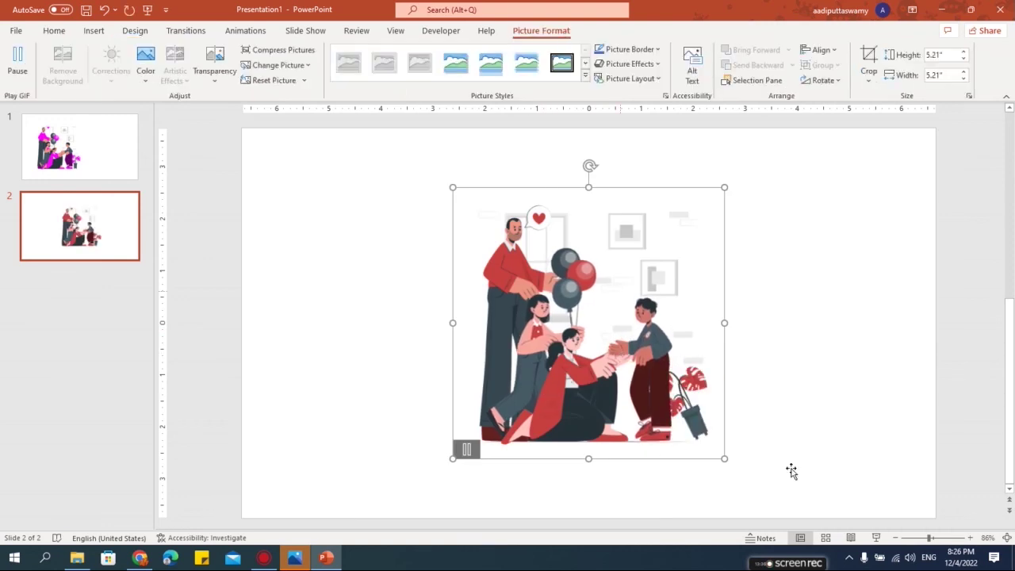
{"action": "key", "text": "shift+F5"}
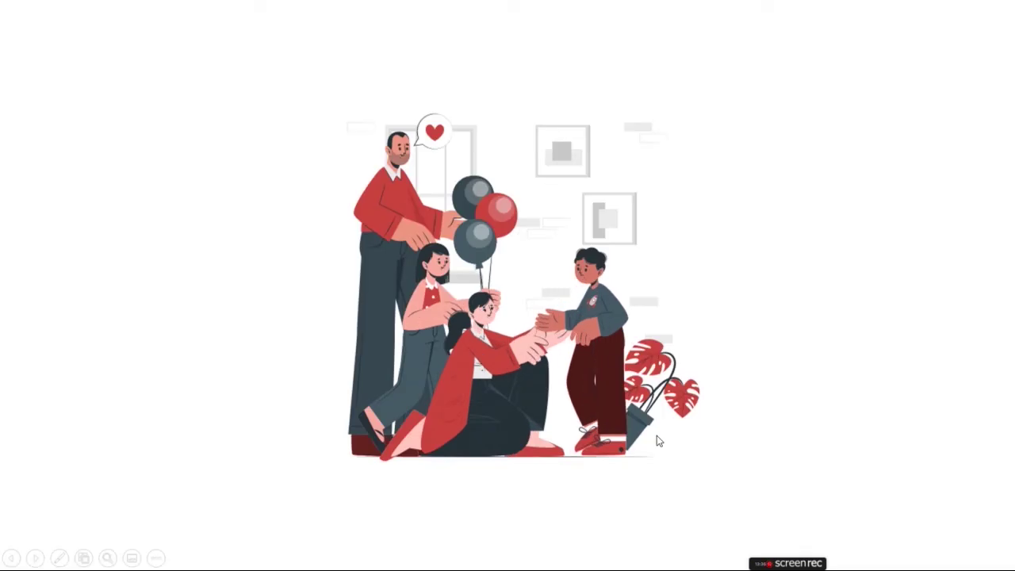